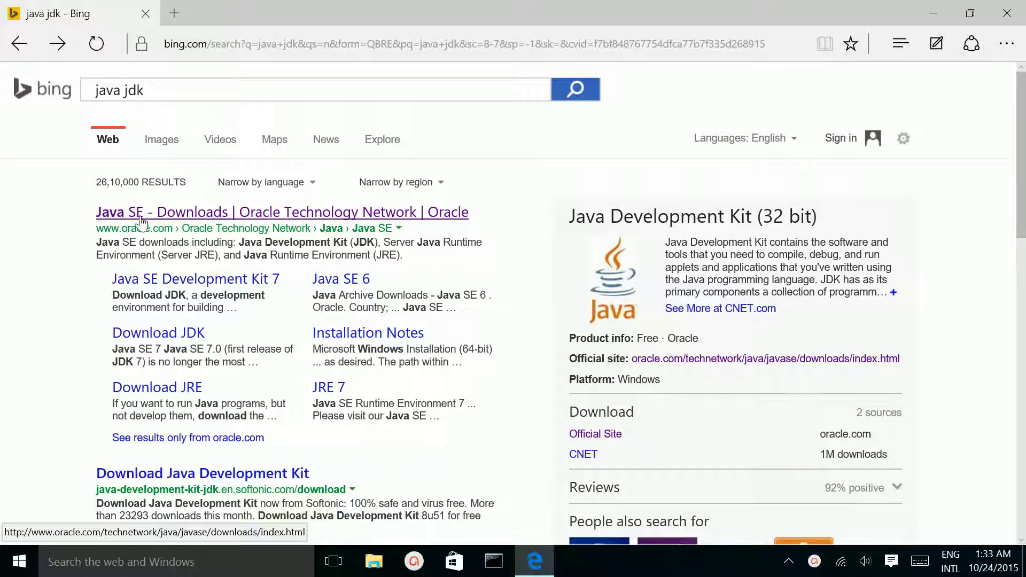
Open Oracle's Java SE downloads result from Bing, then the JDK 8u65 download page
left_click(218, 215)
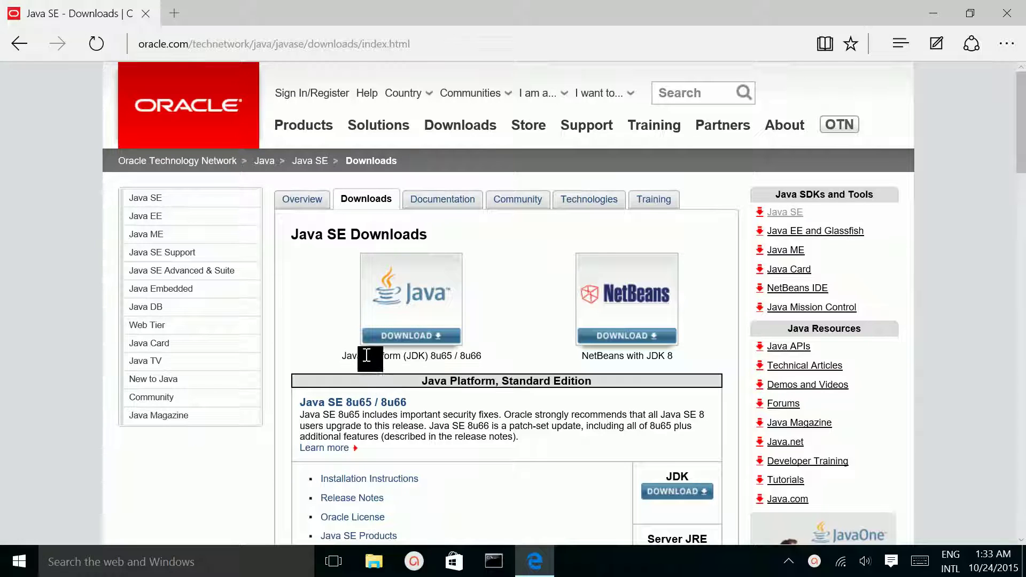
left_click(428, 296)
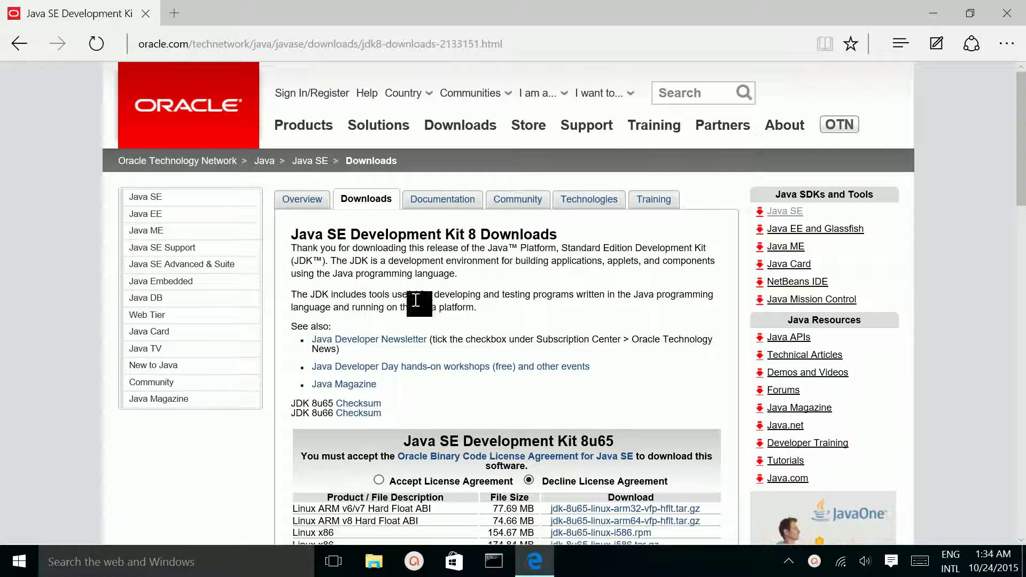
Accept the JDK 8u65 license, start the jdk-8u65-windows-x64.exe download, then cancel it
scroll(416, 301, "down", 3)
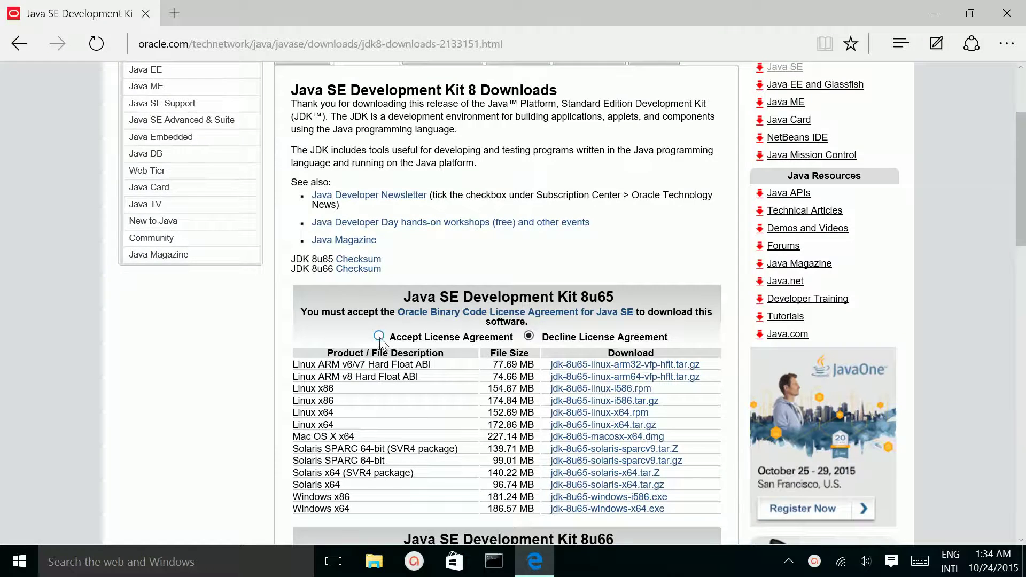
scroll(379, 340, "down", 3)
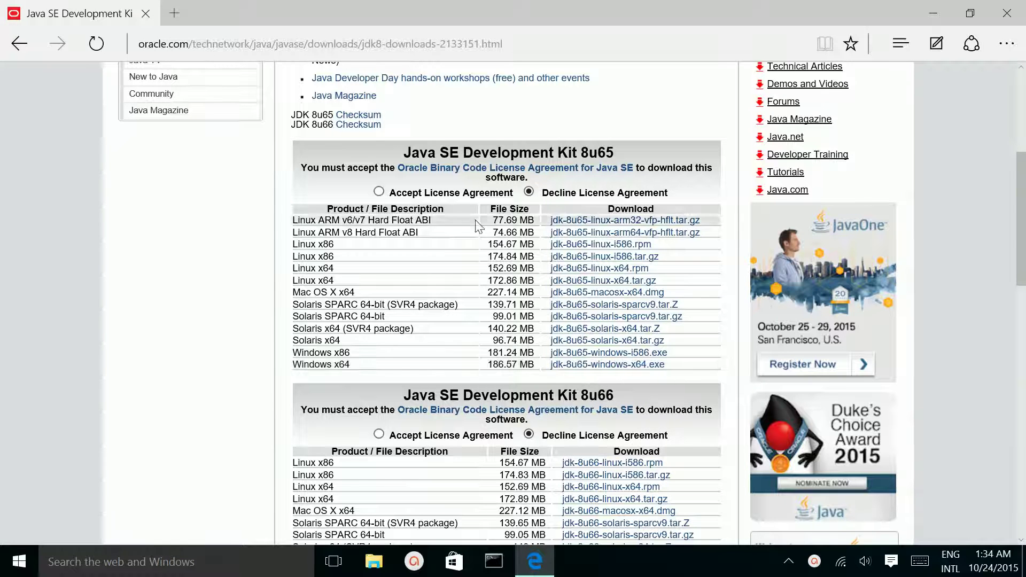
left_click(379, 192)
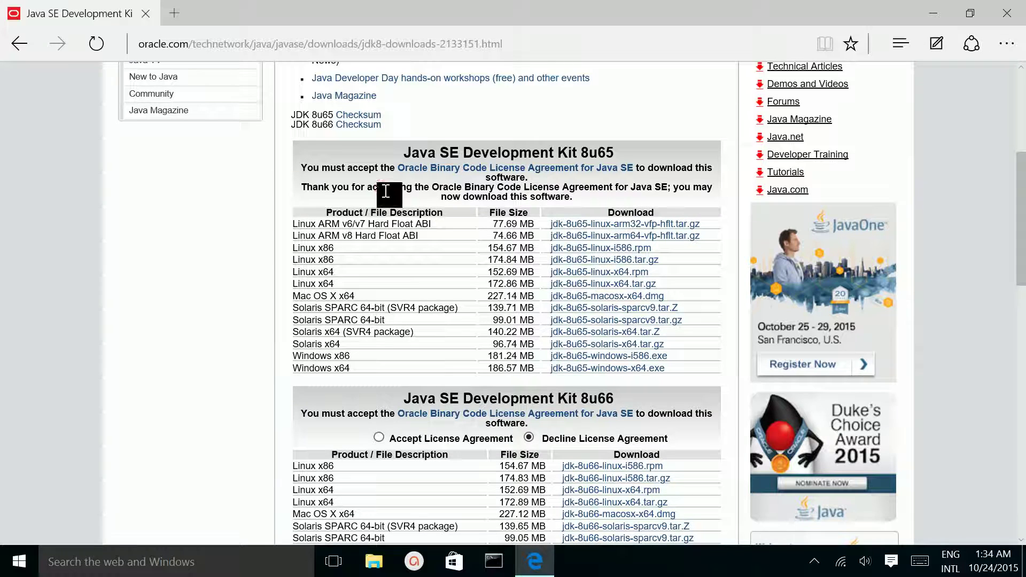
left_click(598, 369)
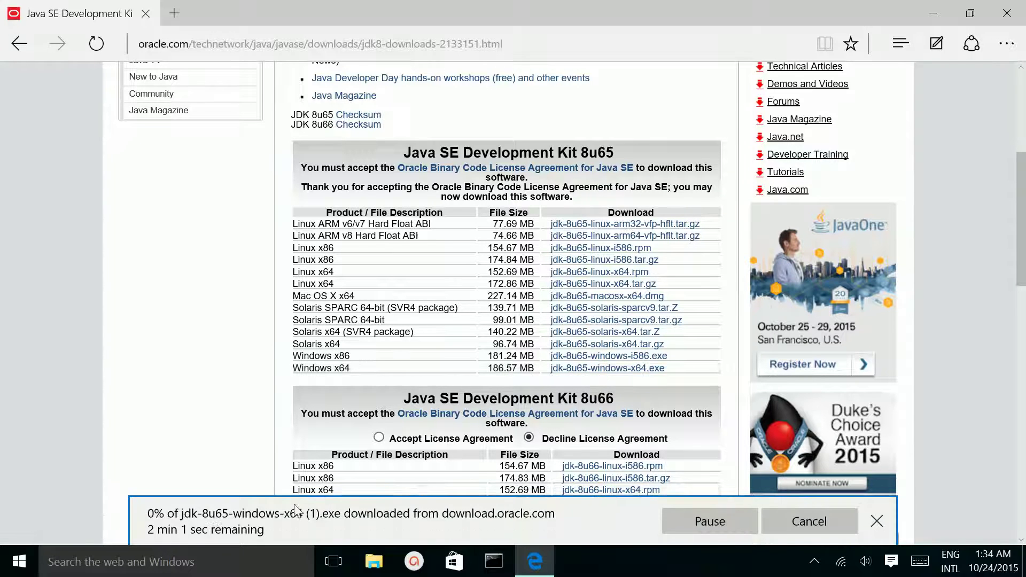
left_click(810, 526)
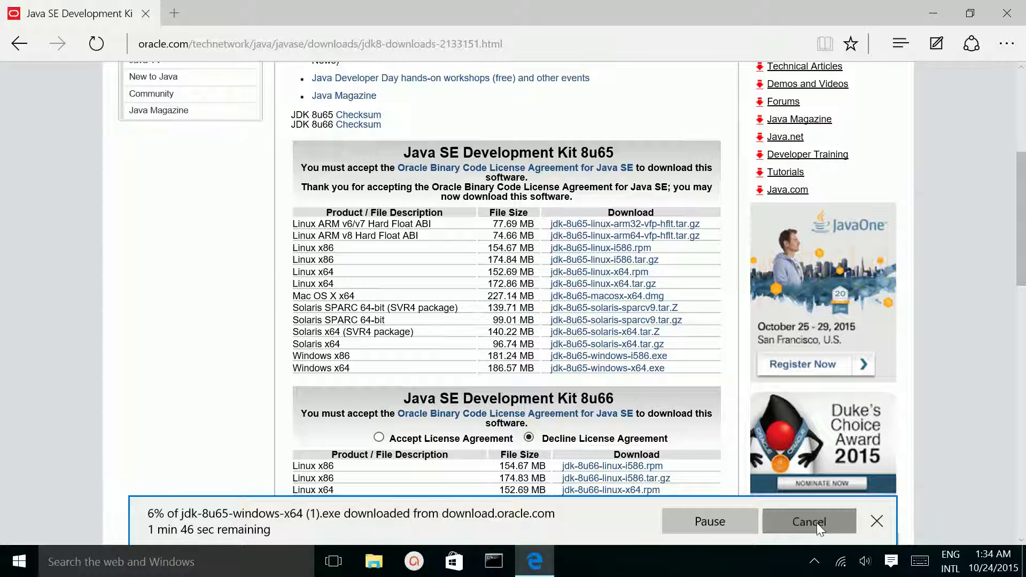
Launch jdk-8u65-windows-x64.exe from the Downloads folder in File Explorer
left_click(372, 563)
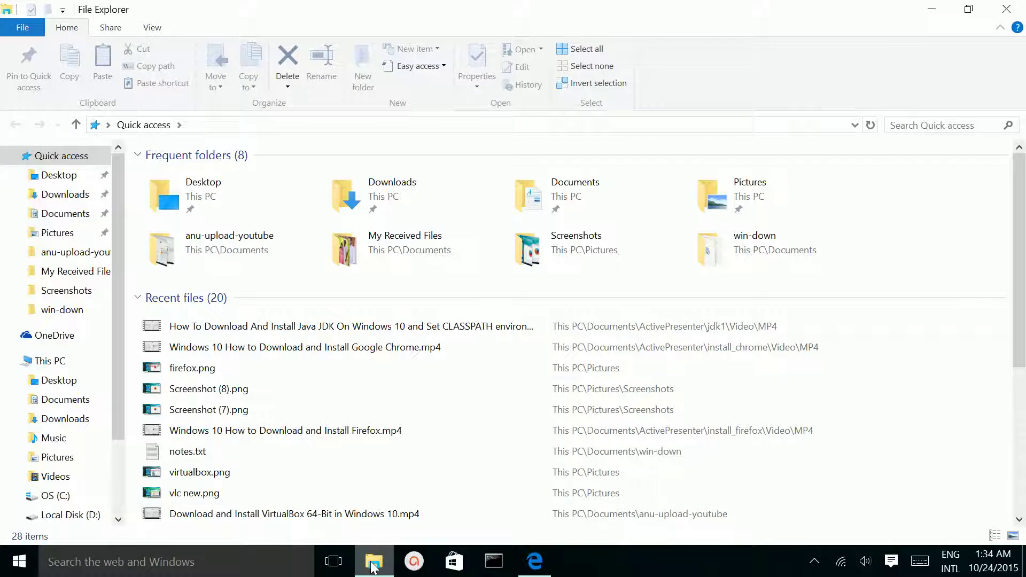
double_click(374, 198)
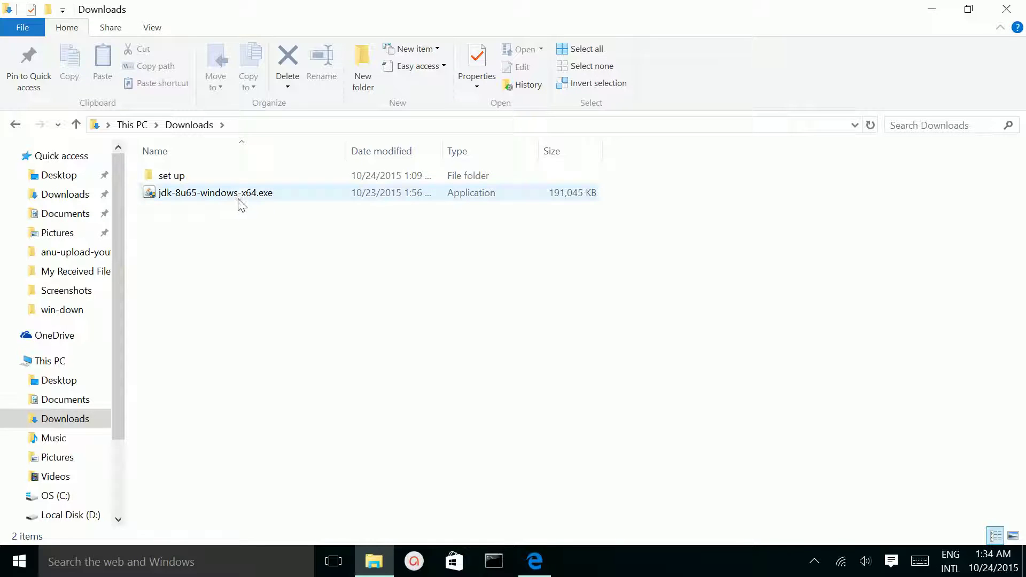
left_click(239, 199)
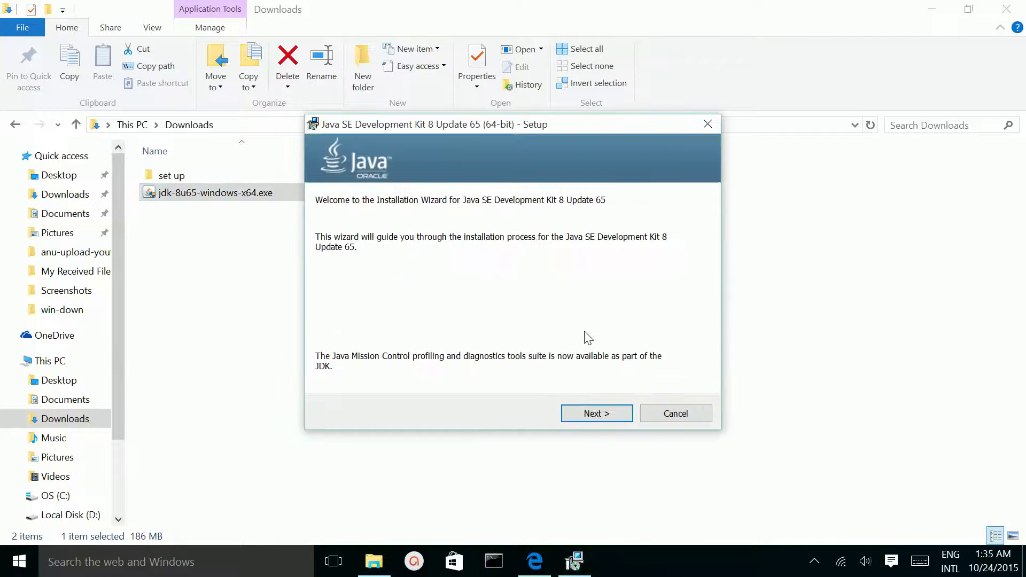
Install the JDK with default features to C:\Program Files\Java\jdk1.8.0_65
left_click(597, 414)
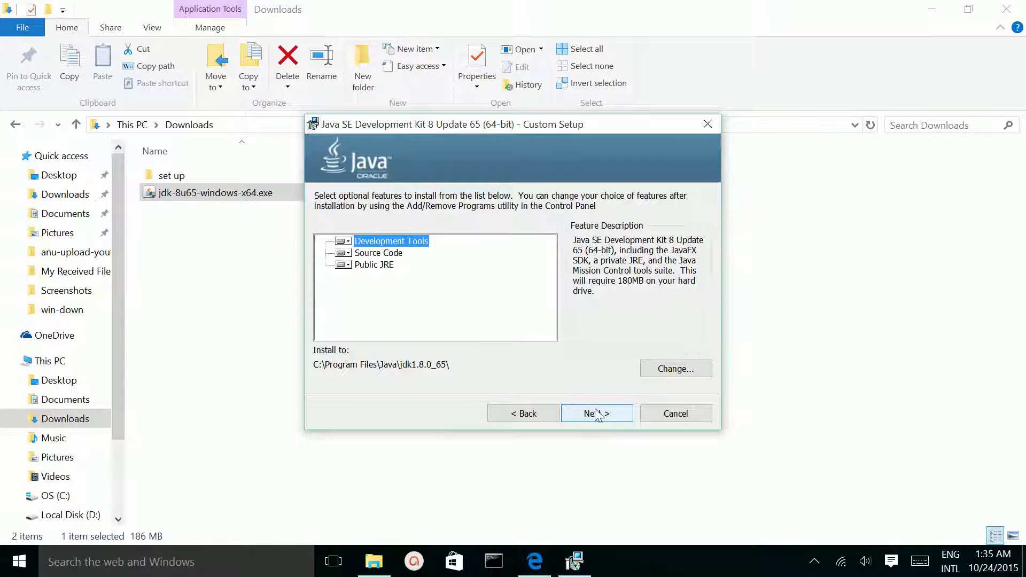
left_click(597, 417)
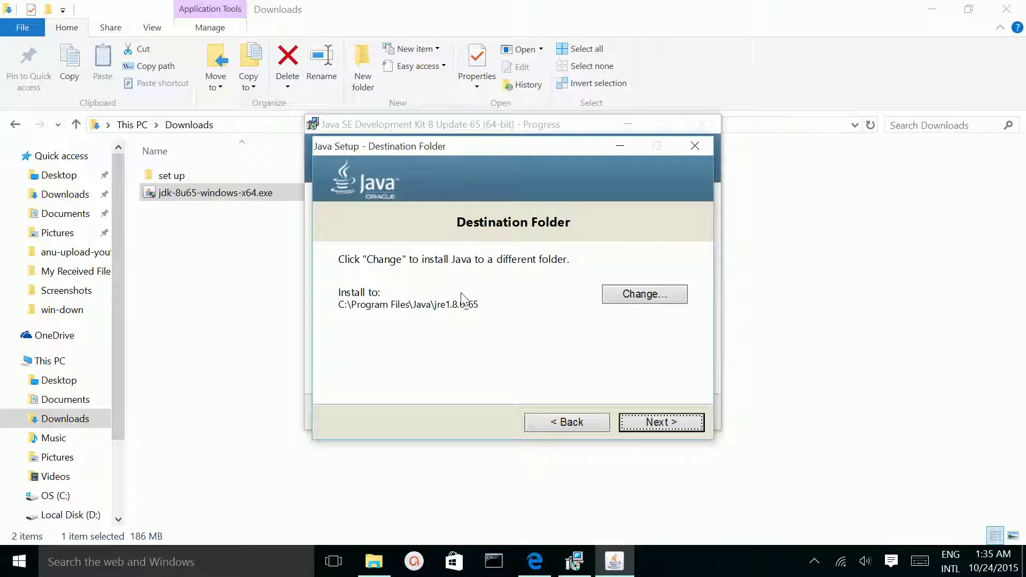
Keep the default JRE folder C:\Program Files\Java\jre1.8.0_65 and close the wizard once installed
left_click(663, 424)
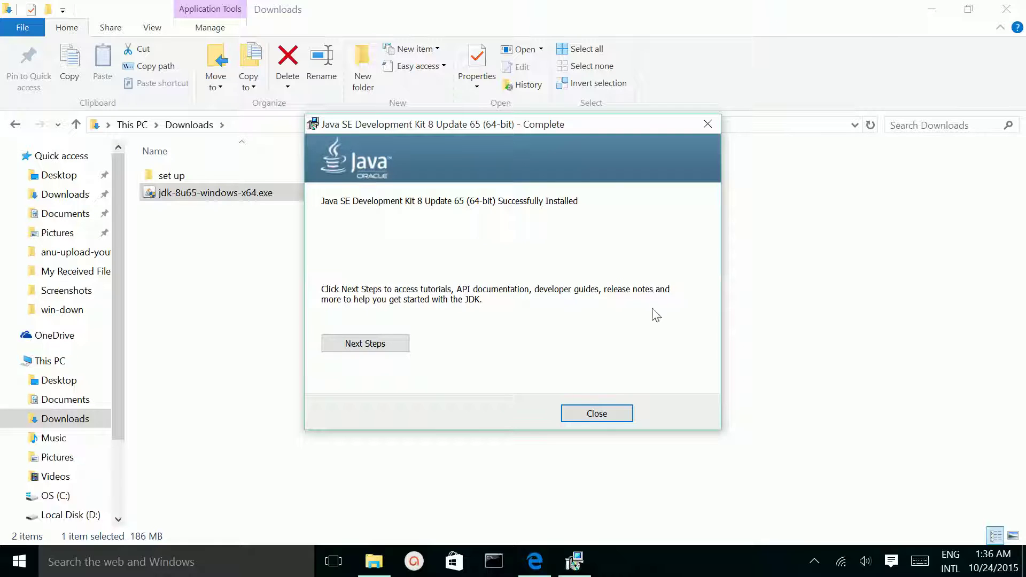
left_click(599, 421)
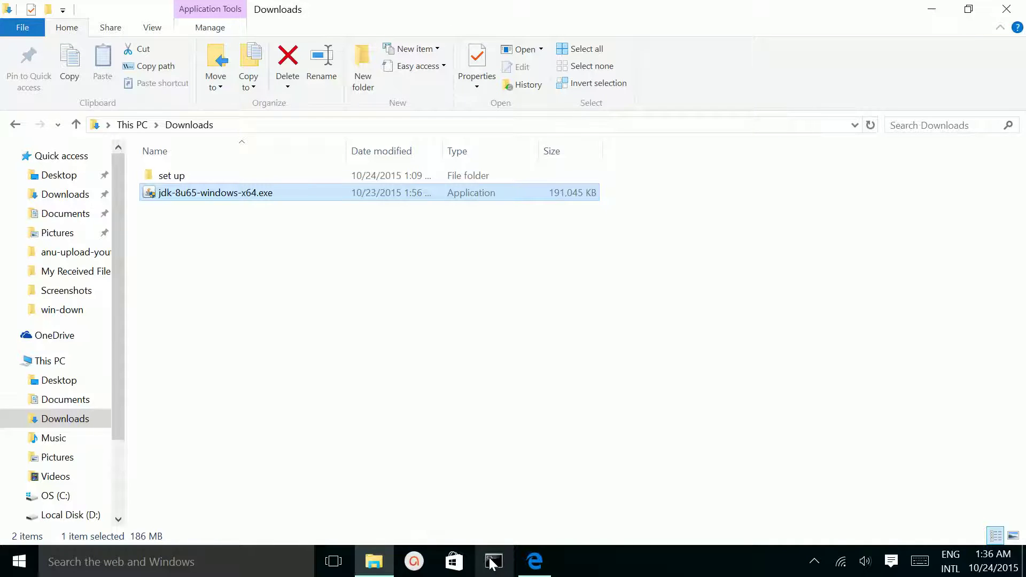
Run javac in Command Prompt, which reports it is not recognized
left_click(492, 562)
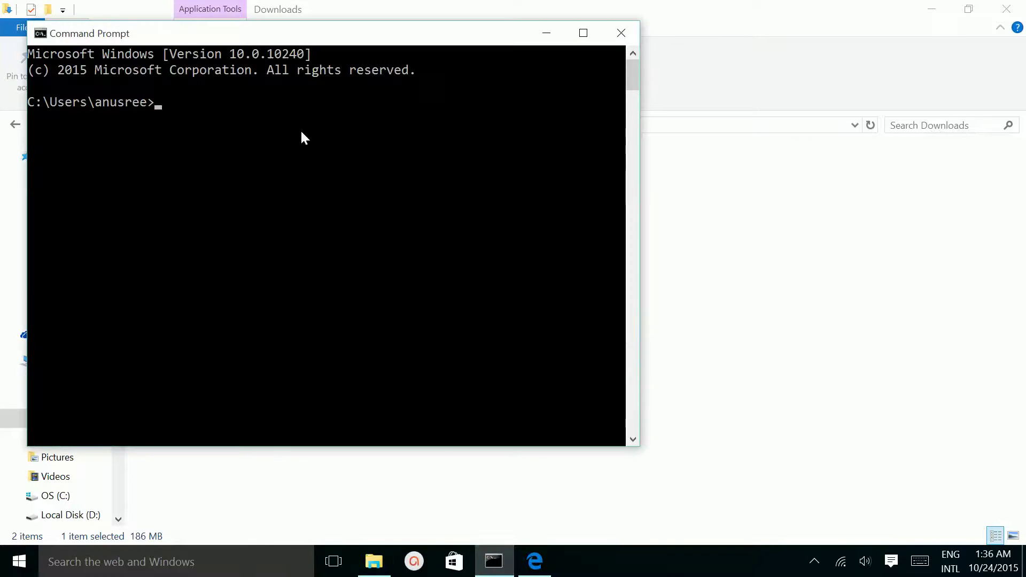
type("javac")
key("Return")
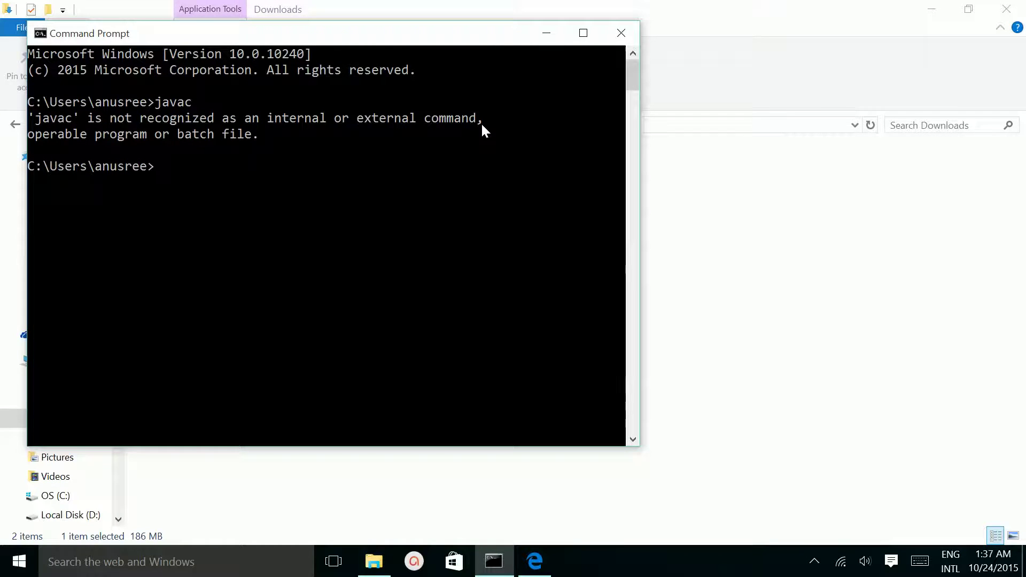
Open Environment Variables via This PC Properties and Advanced system settings, then return to Downloads
left_click(547, 34)
left_click(933, 8)
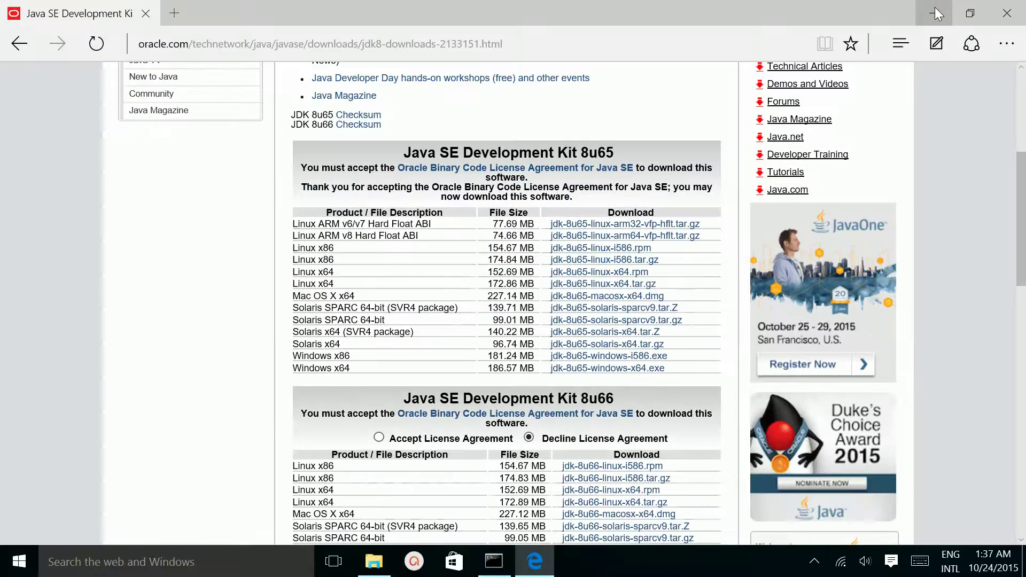
left_click(936, 13)
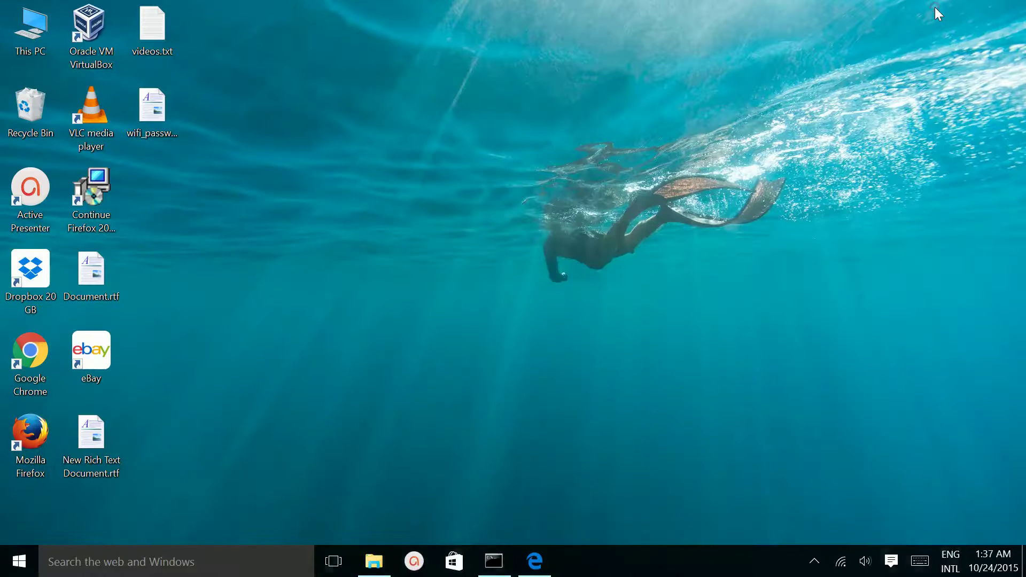
right_click(29, 37)
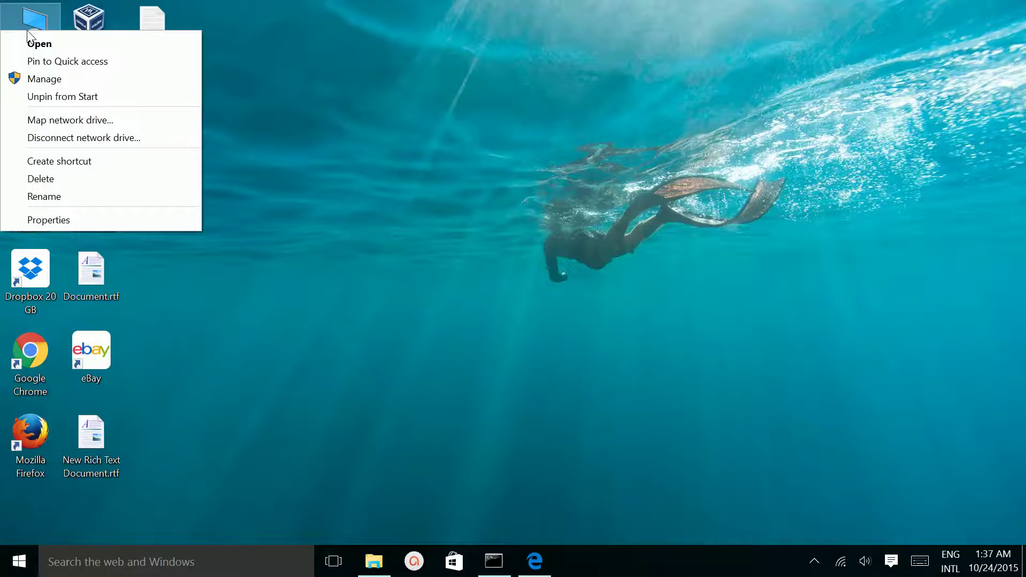
left_click(36, 219)
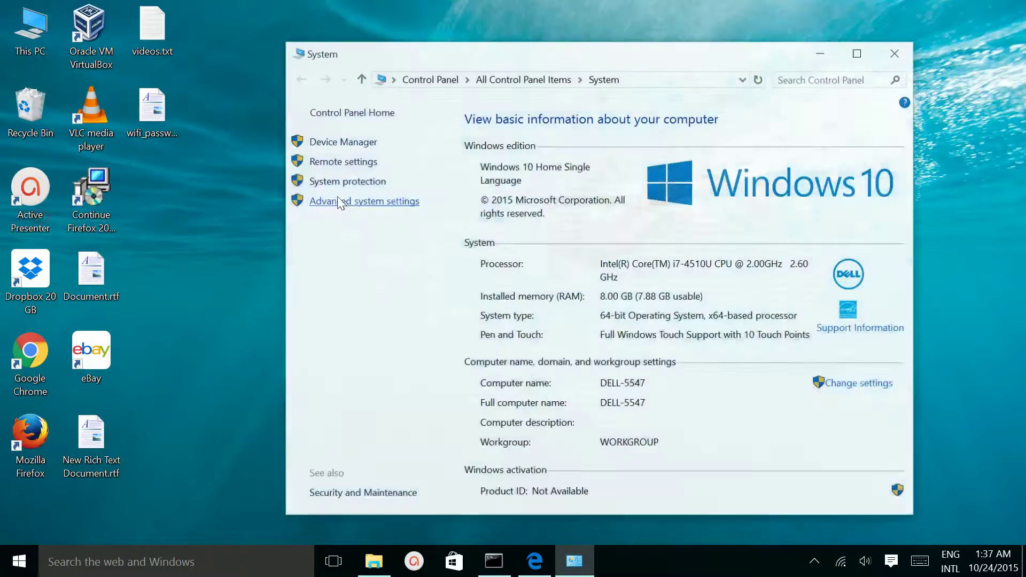
left_click(387, 203)
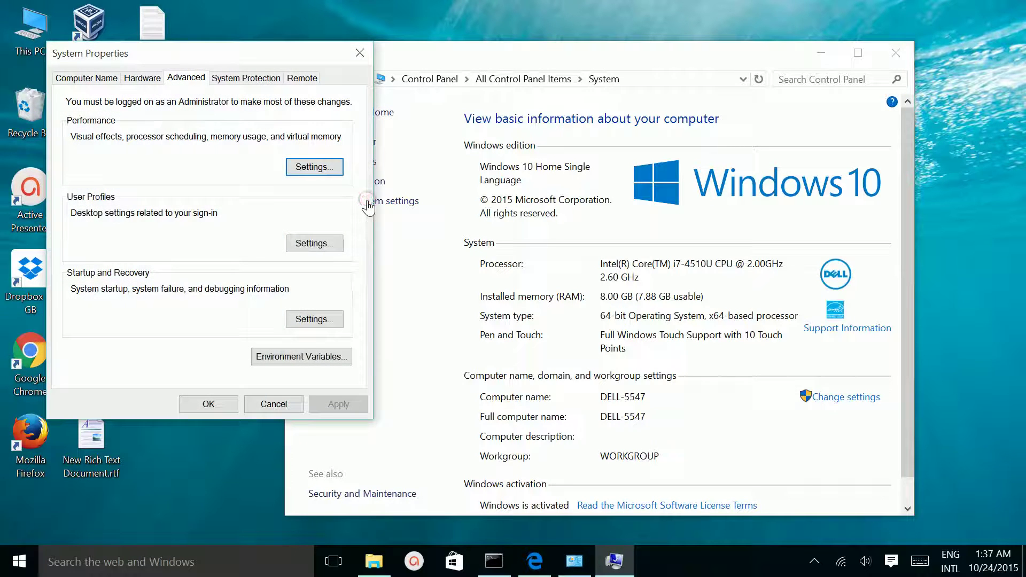
left_click(305, 360)
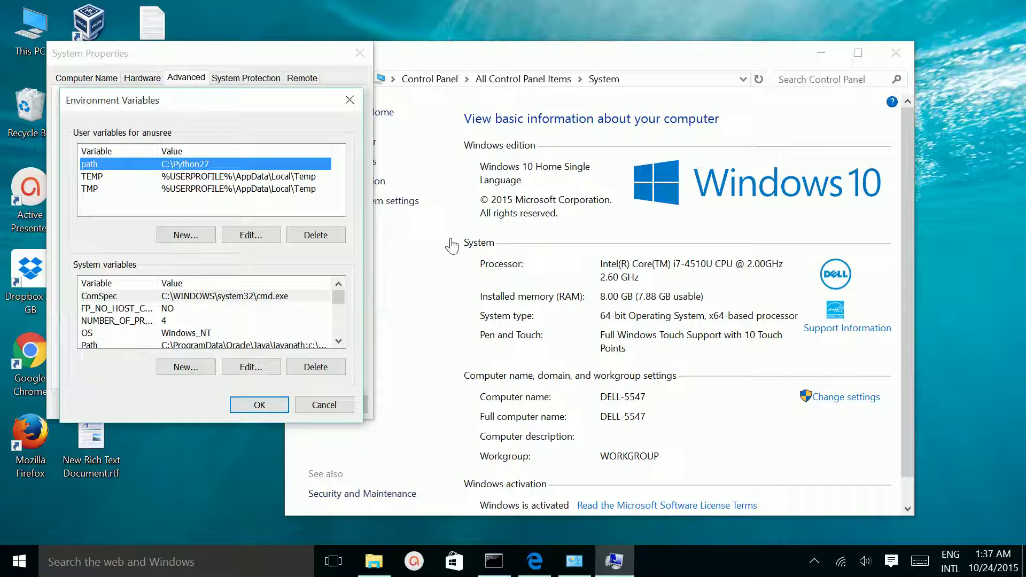
left_click(374, 568)
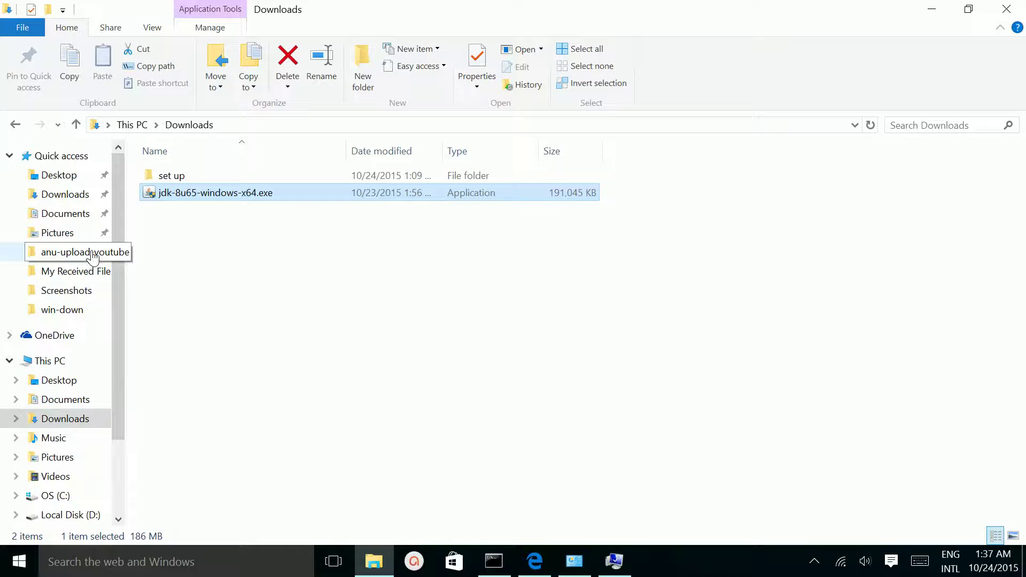
Navigate to C:\Program Files\Java\jdk1.8.0_65\bin and copy its full path from the address bar
left_click(60, 496)
double_click(204, 346)
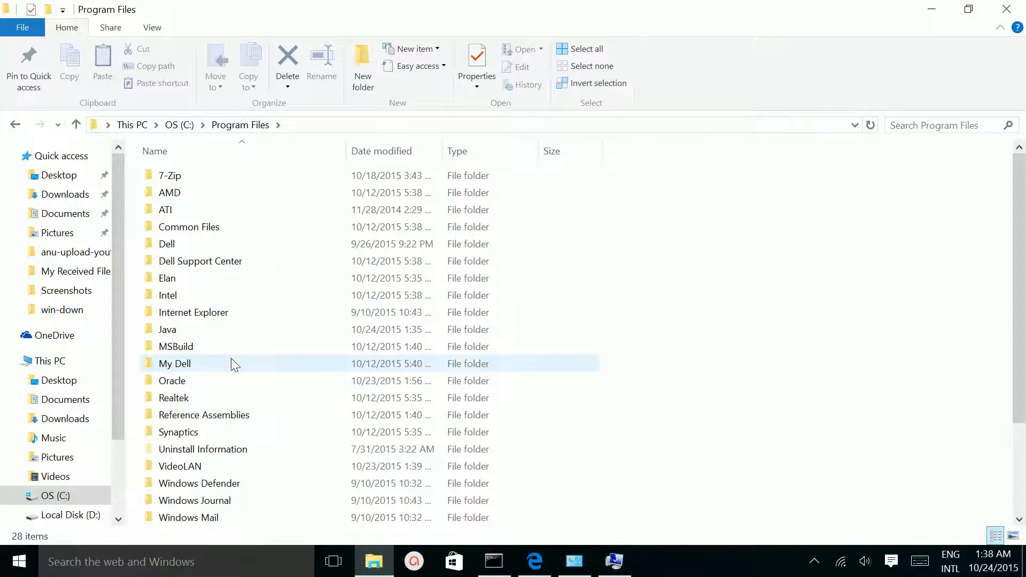
double_click(171, 336)
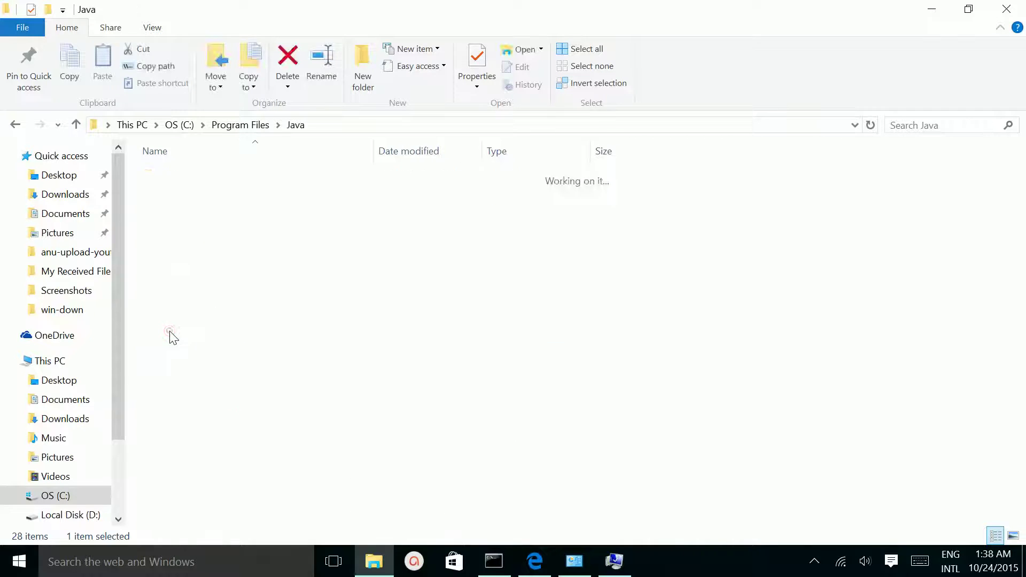
left_click(178, 180)
double_click(177, 181)
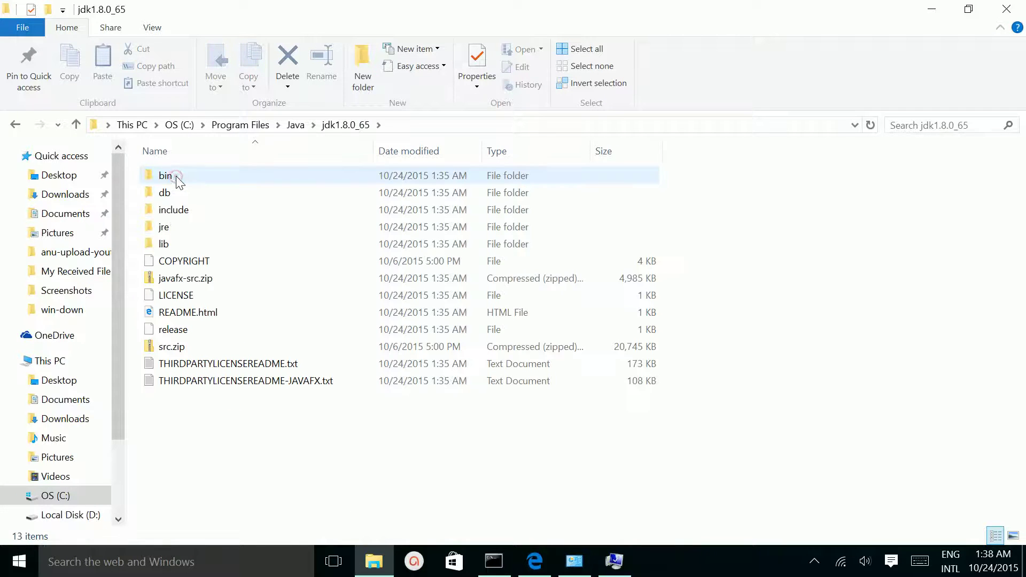
double_click(174, 176)
left_click(459, 124)
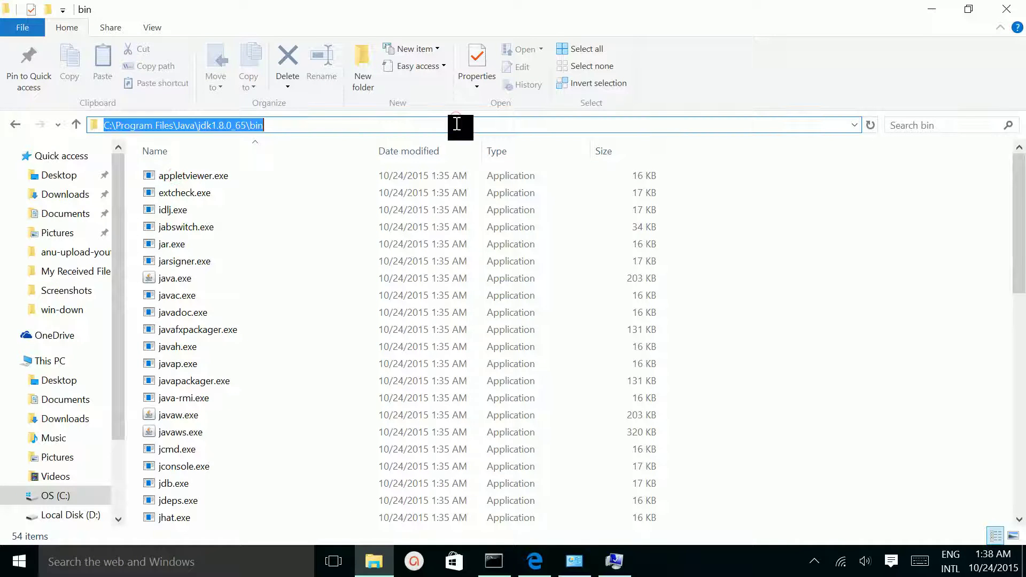
left_click(408, 129)
key("ctrl+shift+Left")
key("ctrl+shift+Left")
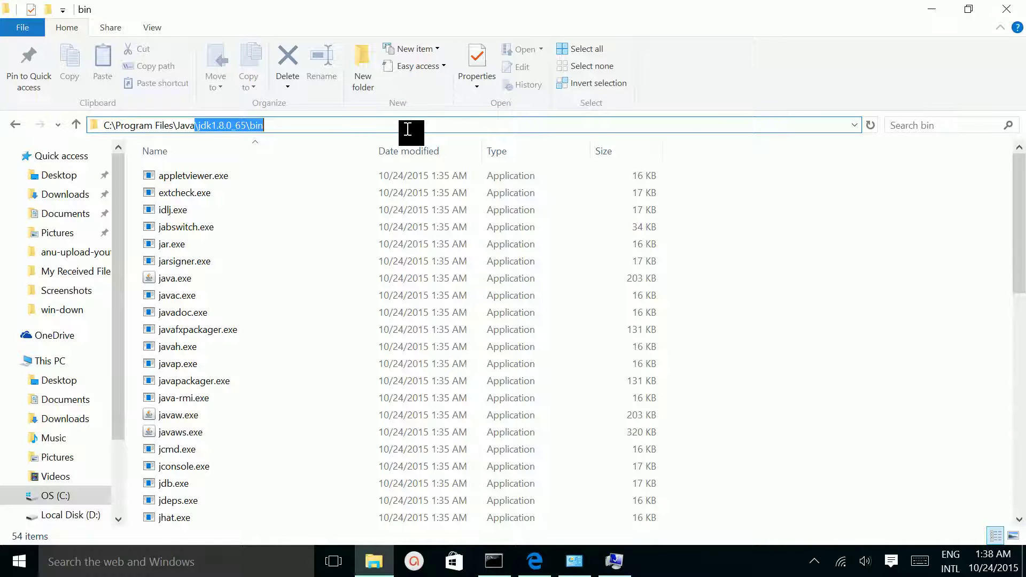
key("shift+Home")
key("ctrl+c")
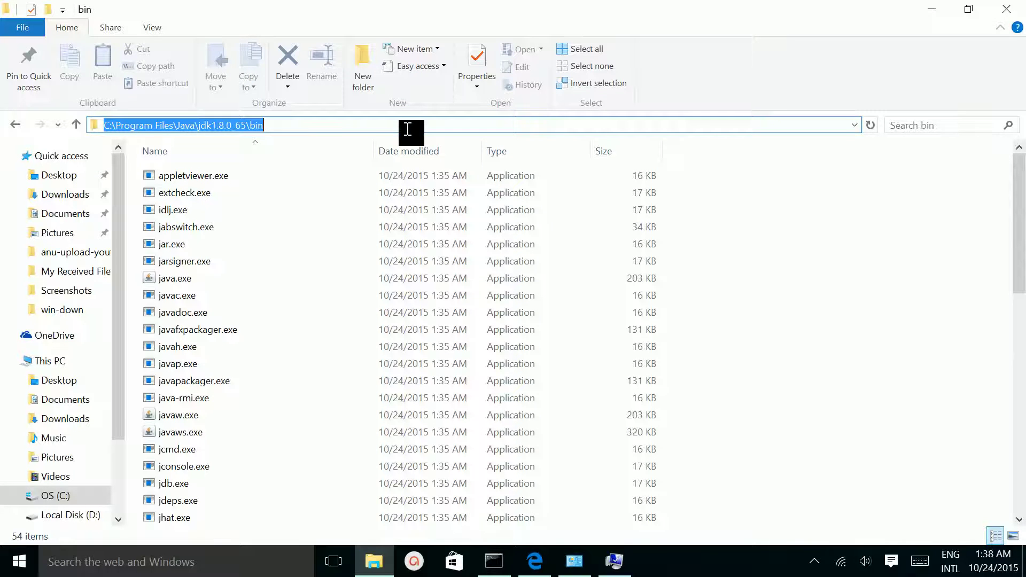
Append ;C:\Program Files\Java\jdk1.8.0_65\bin after C:\Python27 in the user path variable
left_click(610, 551)
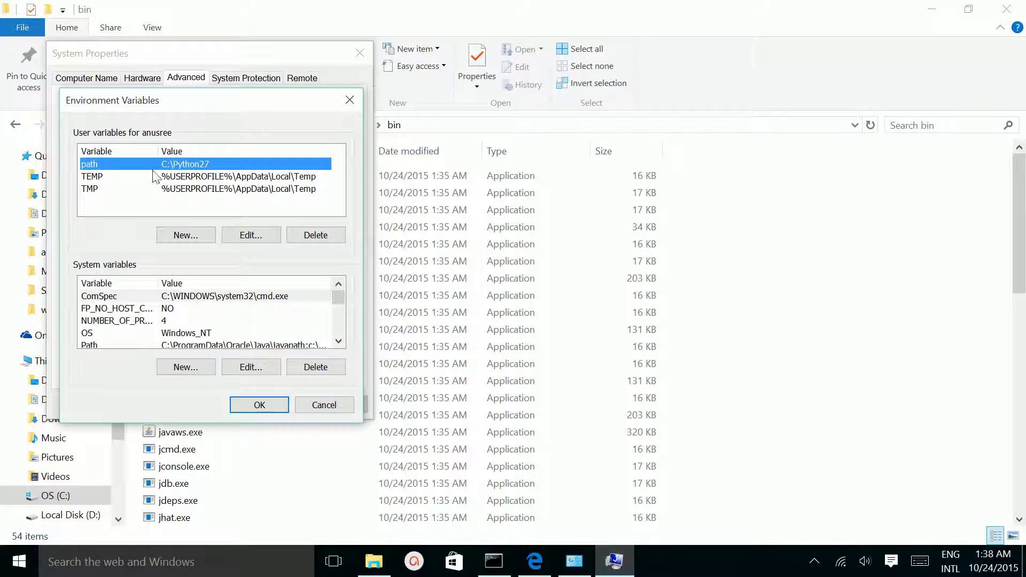
left_click(253, 235)
left_click(239, 201)
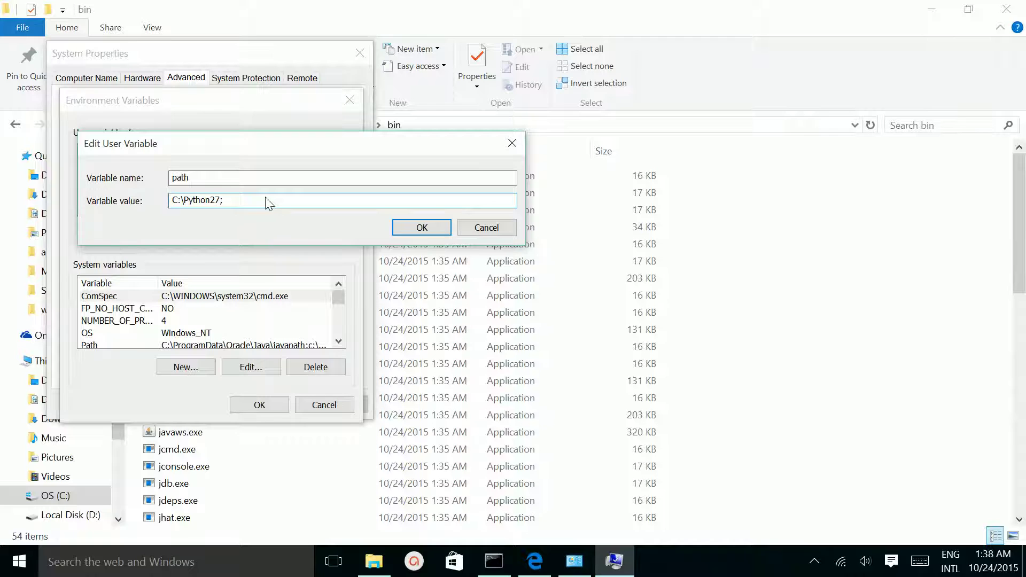
type(";")
key("ctrl+v")
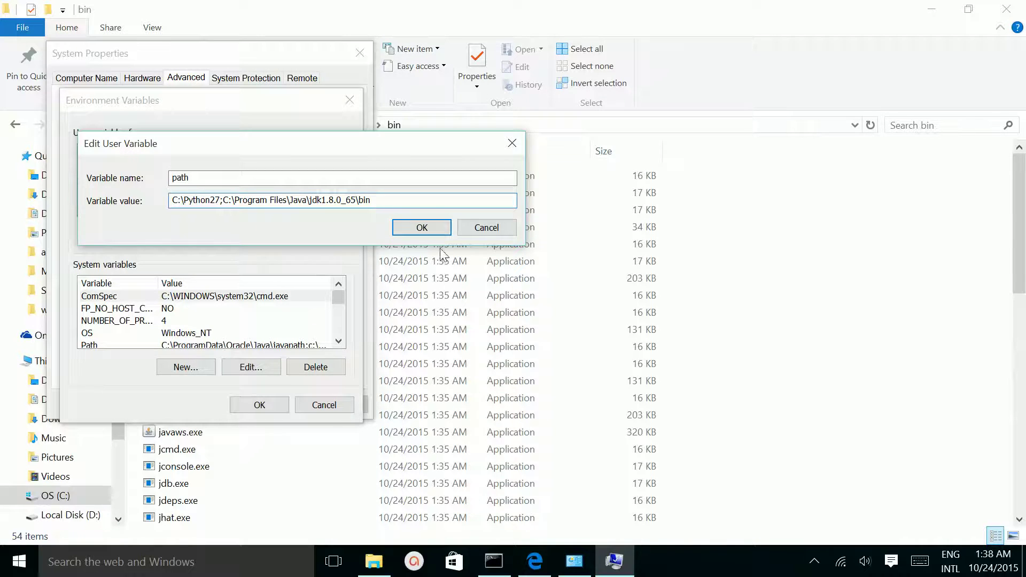
Confirm the path change in Edit User Variable, Environment Variables and System Properties
left_click(421, 227)
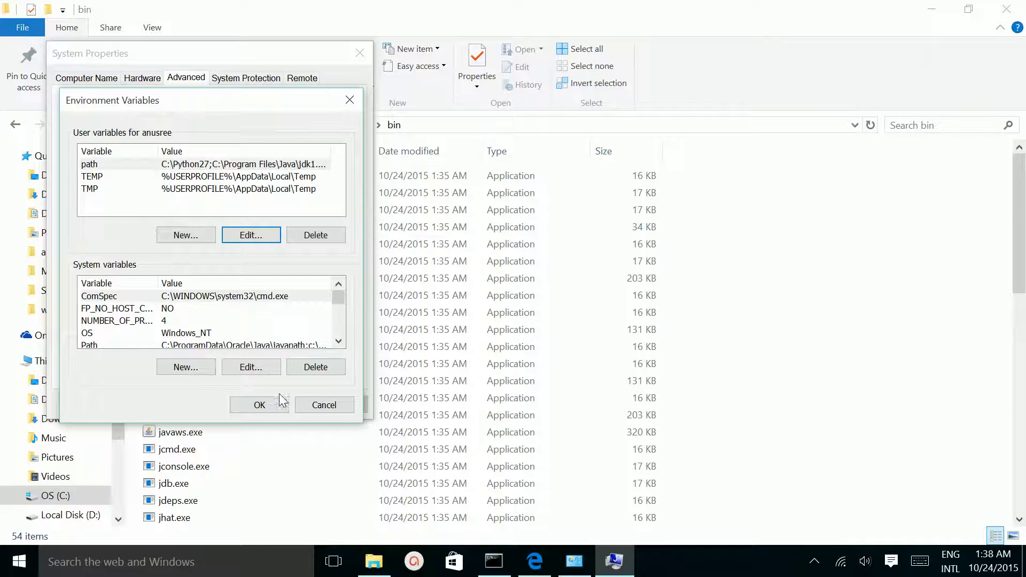
left_click(259, 405)
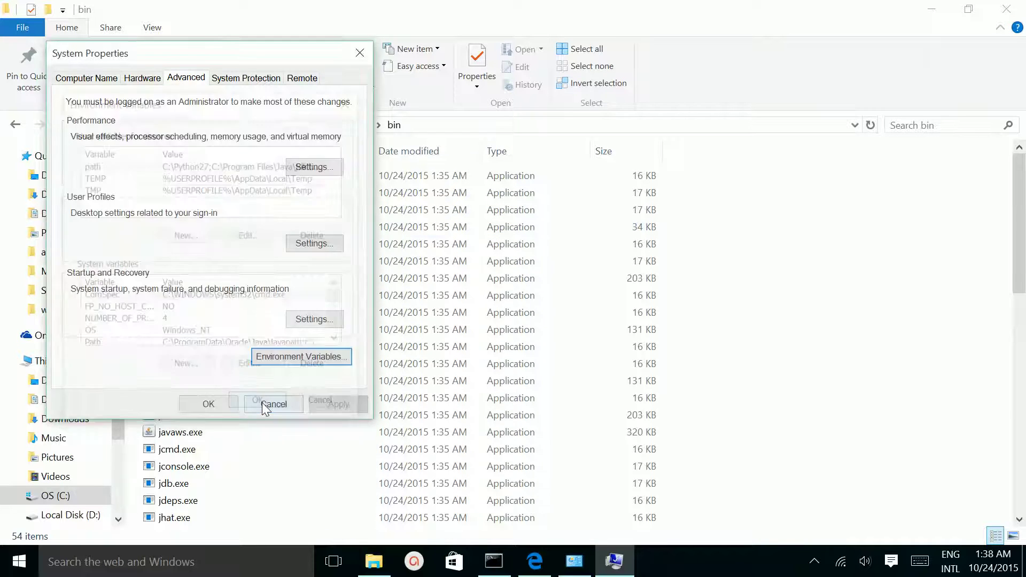
left_click(209, 405)
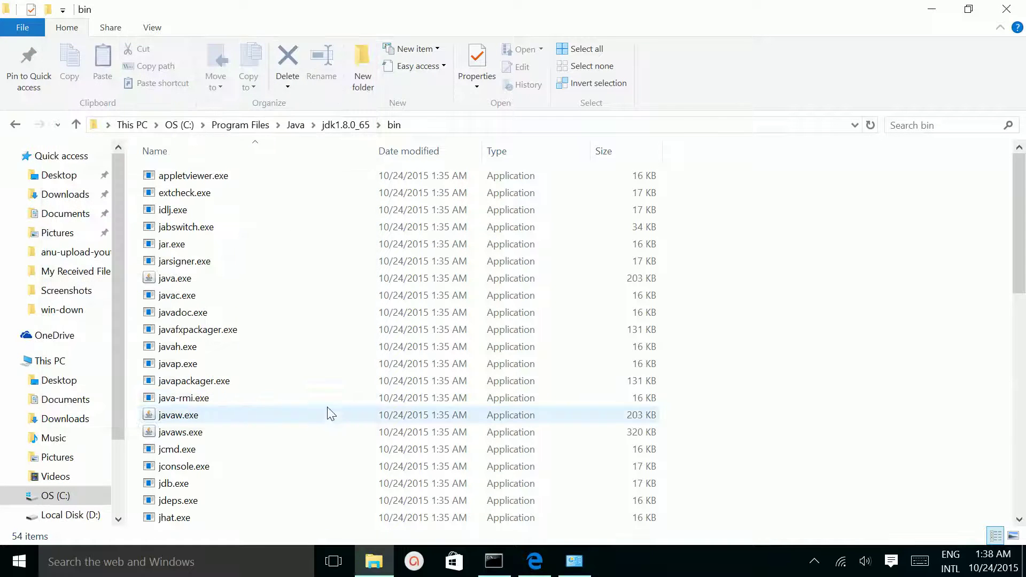
Run javac again in the old Command Prompt, then close it and open a fresh one
left_click(494, 561)
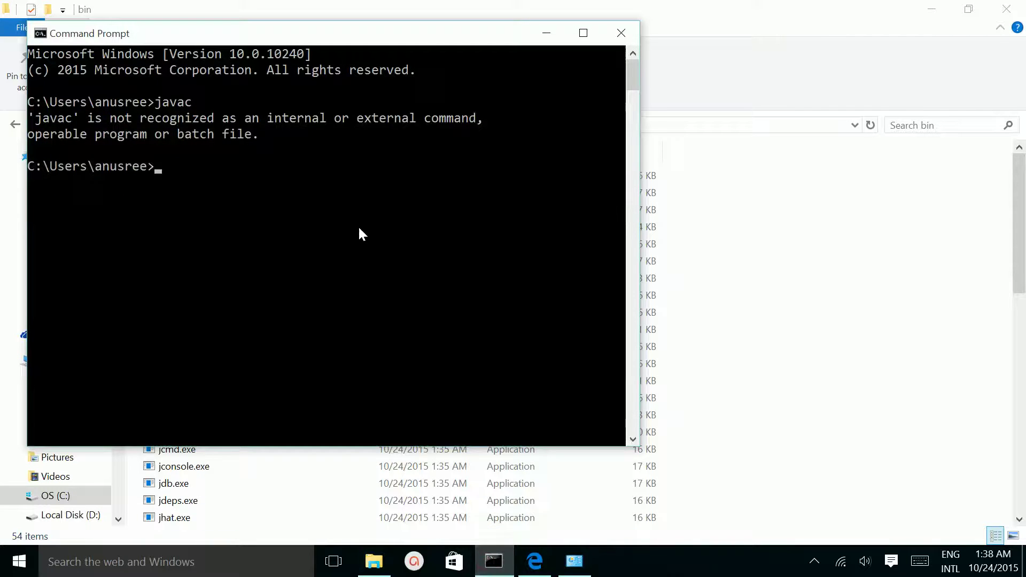
key("Return")
type("javac")
key("Return")
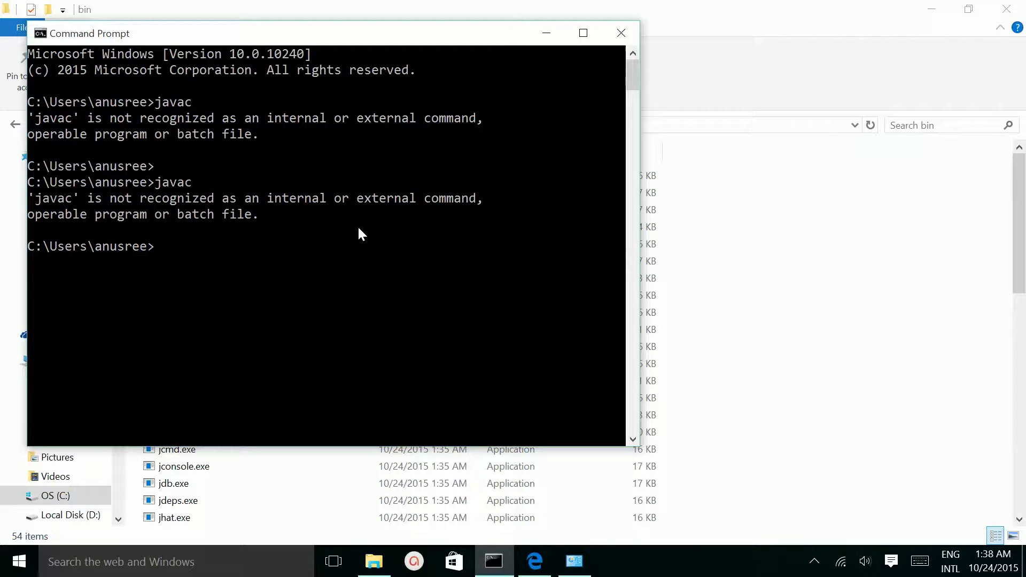
left_click(621, 33)
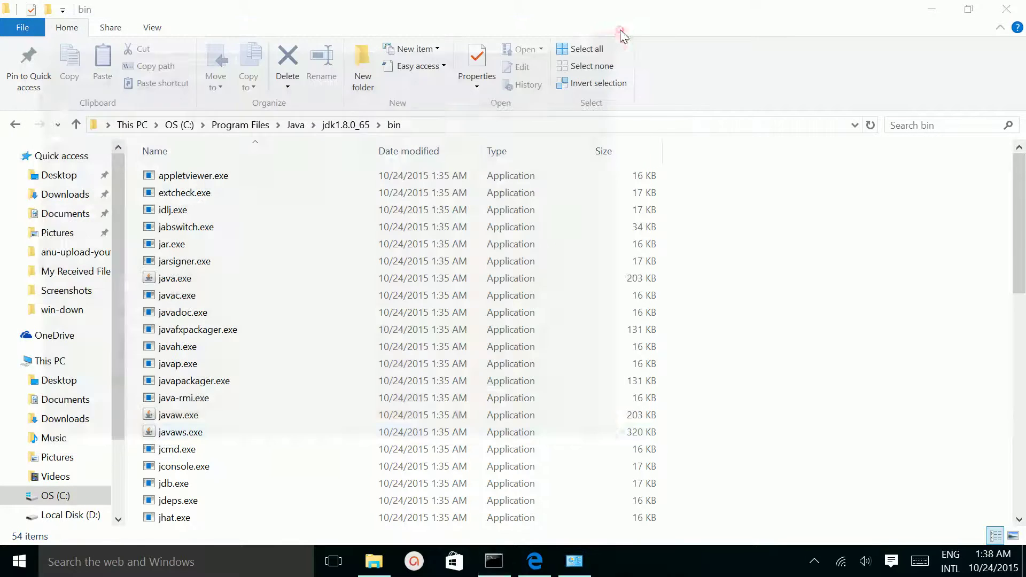
left_click(499, 565)
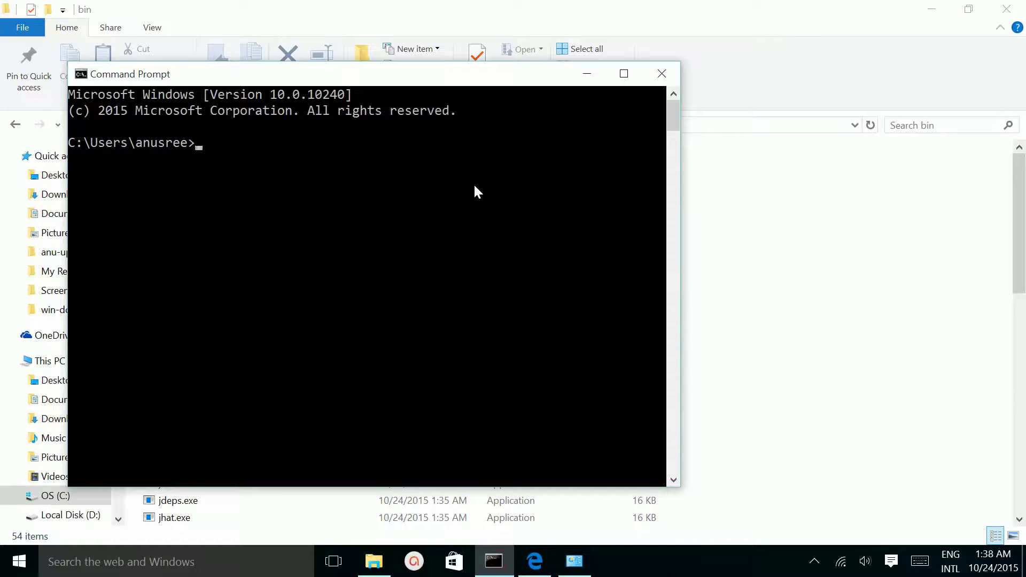
Maximize Command Prompt, run javac, and scroll through its usage line and options list
left_click(624, 73)
key("Return")
key("Return")
key("Return")
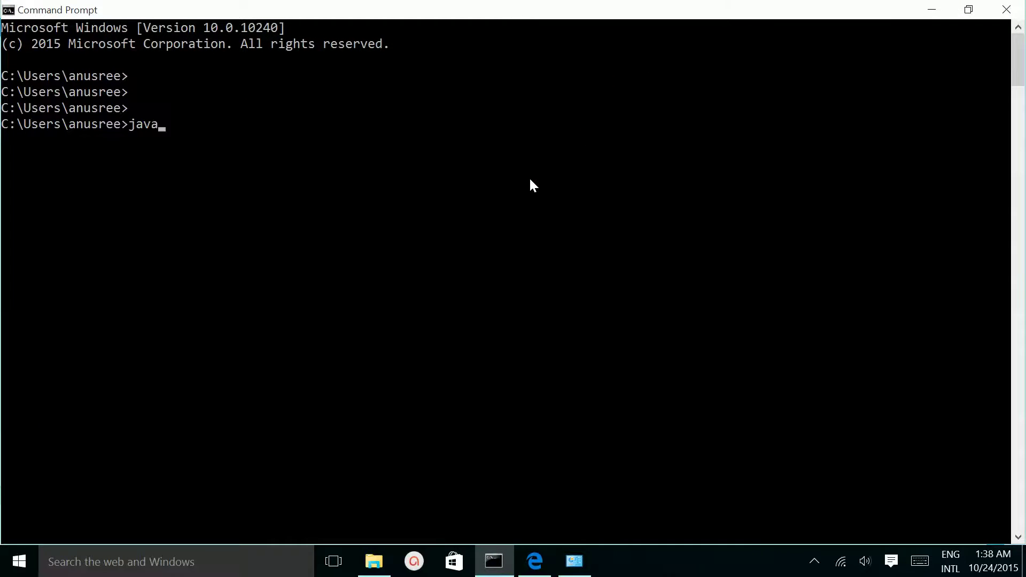
type("javac")
key("Return")
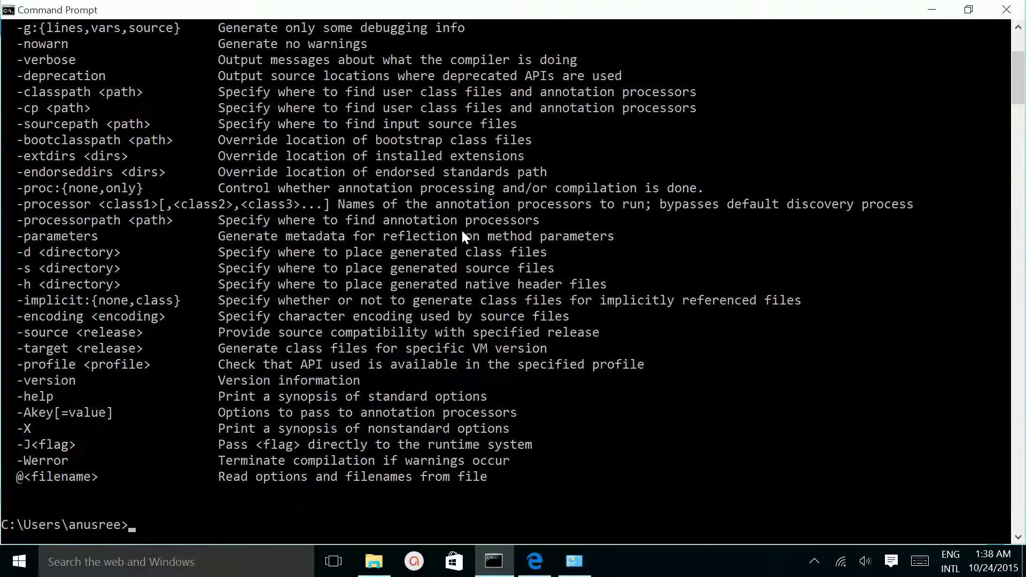
scroll(475, 242, "up", 1)
scroll(476, 242, "up", 3)
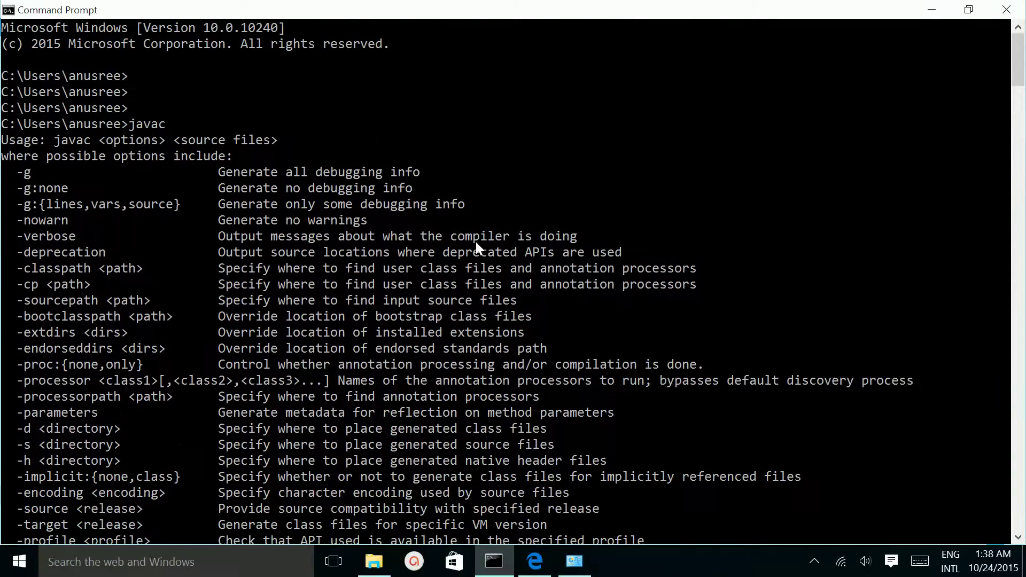
scroll(476, 242, "down", 3)
scroll(476, 242, "down", 2)
scroll(475, 240, "up", 3)
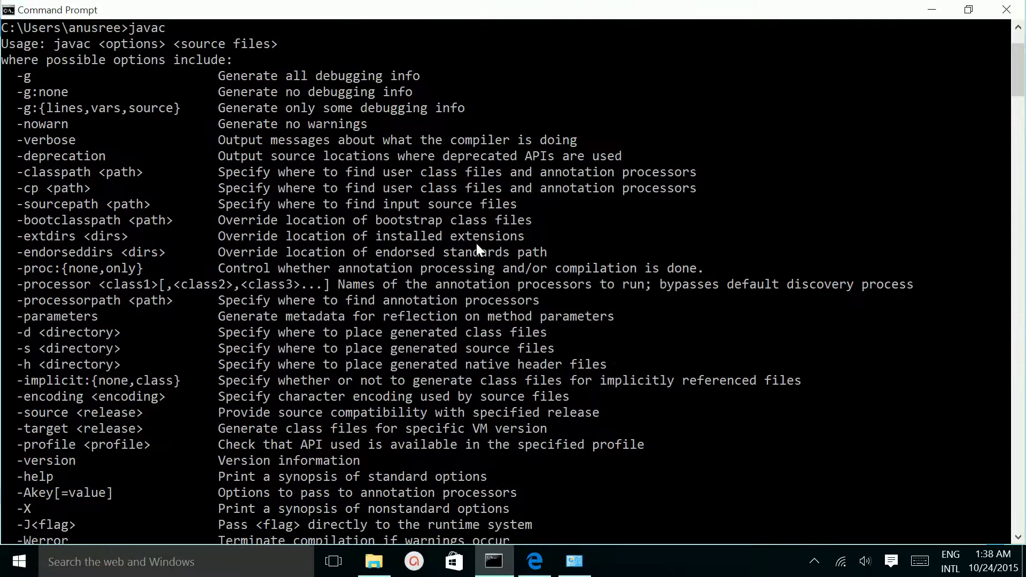
Open Environment Variables from System settings and start a new user variable named CLASSPATH
left_click(573, 563)
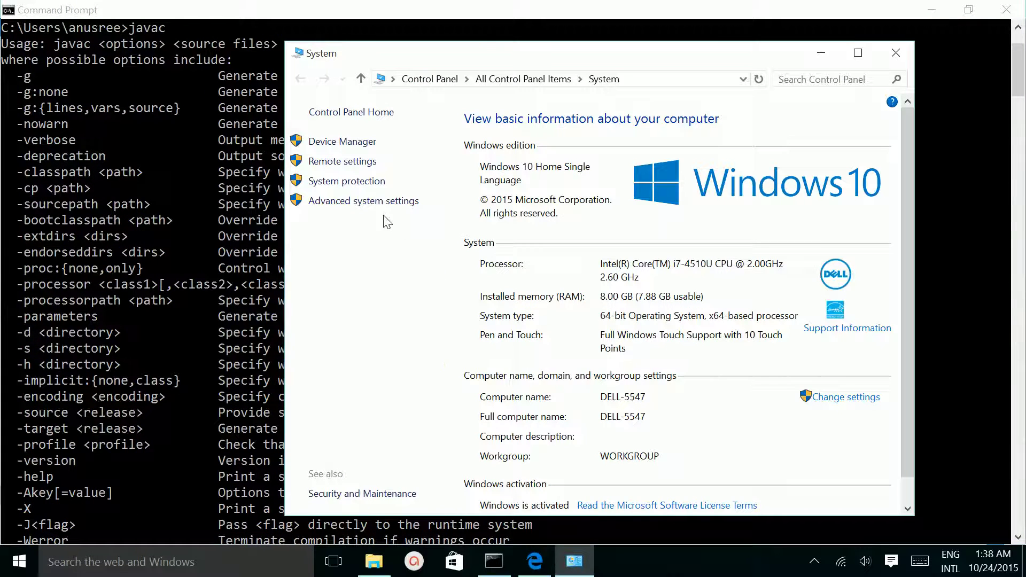
left_click(342, 201)
left_click(327, 400)
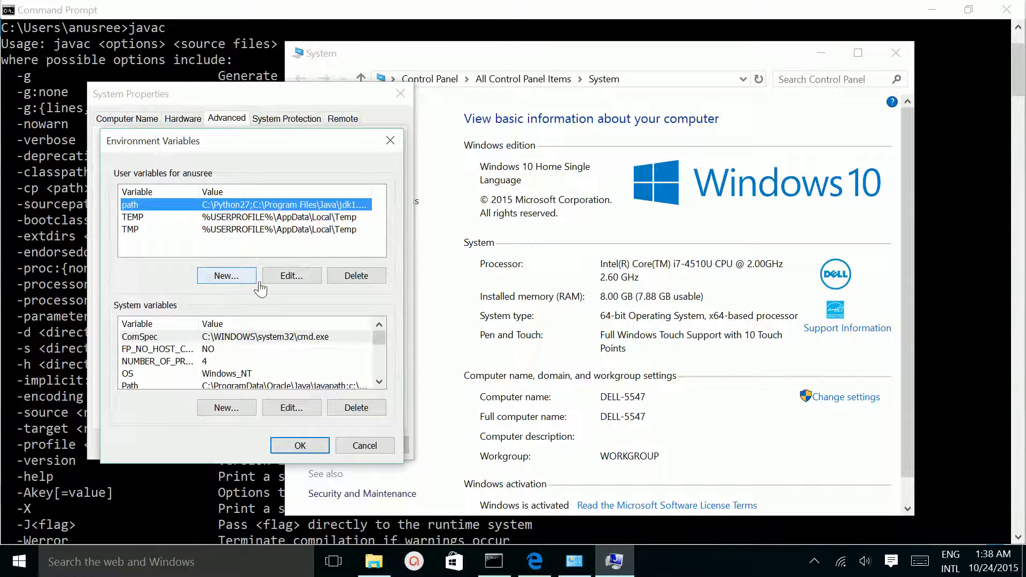
left_click(217, 279)
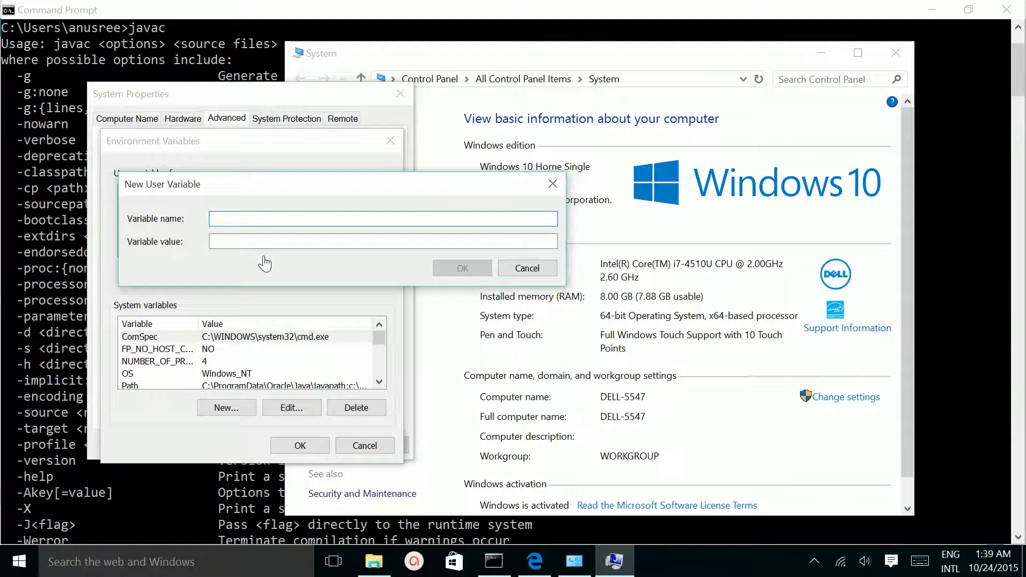
type("CLASSPATH")
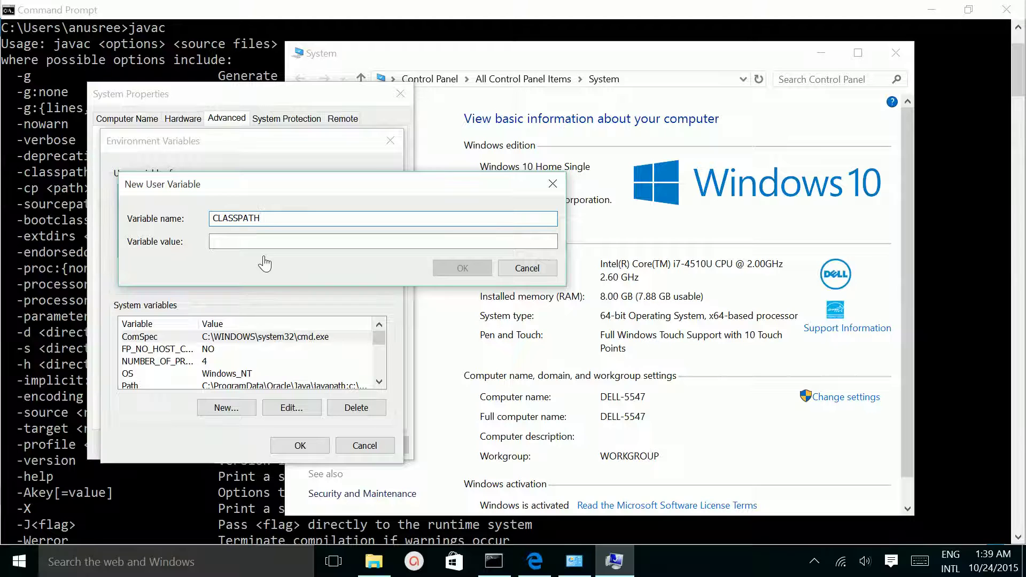
left_click(270, 247)
type("C:\\Program Files\\Java\\jdk1.8.0_65\\bin")
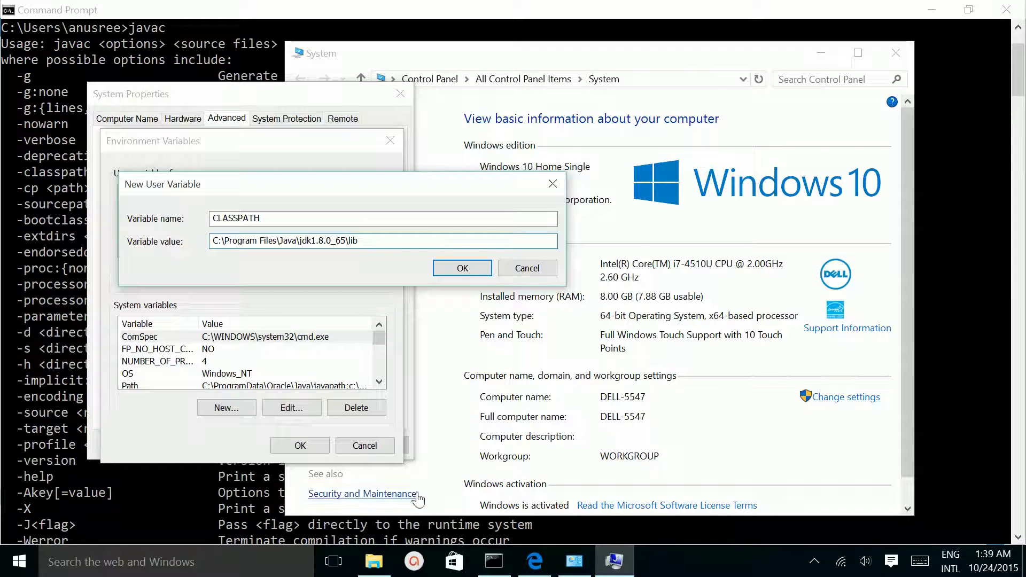
Set the CLASSPATH value to the copied C:\Program Files\Java\jdk1.8.0_65\lib path and save it
left_click(374, 562)
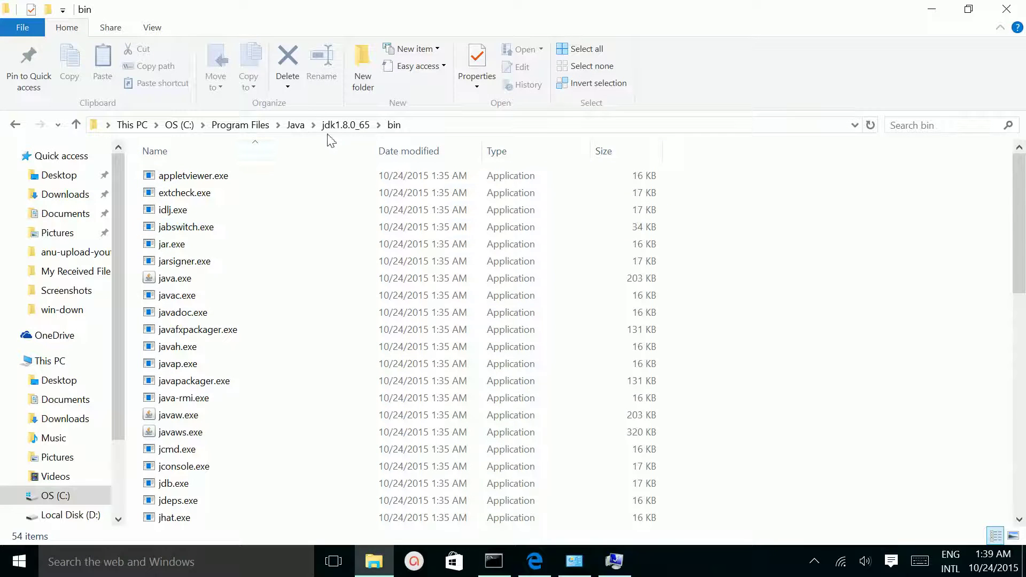
left_click(342, 125)
double_click(167, 243)
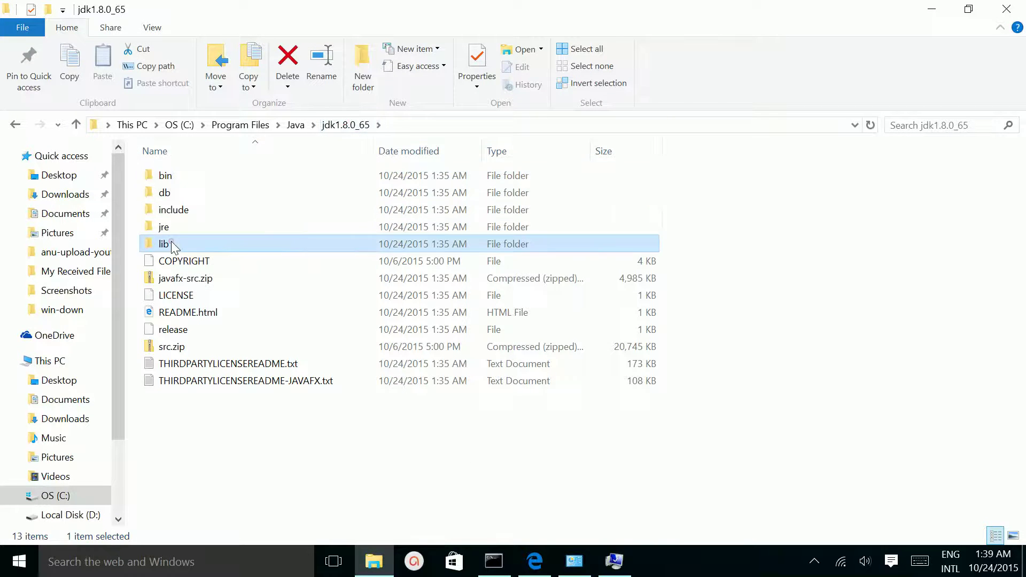
left_click(439, 125)
left_click(614, 560)
left_click_drag(385, 243, 27, 230)
key("ctrl+c")
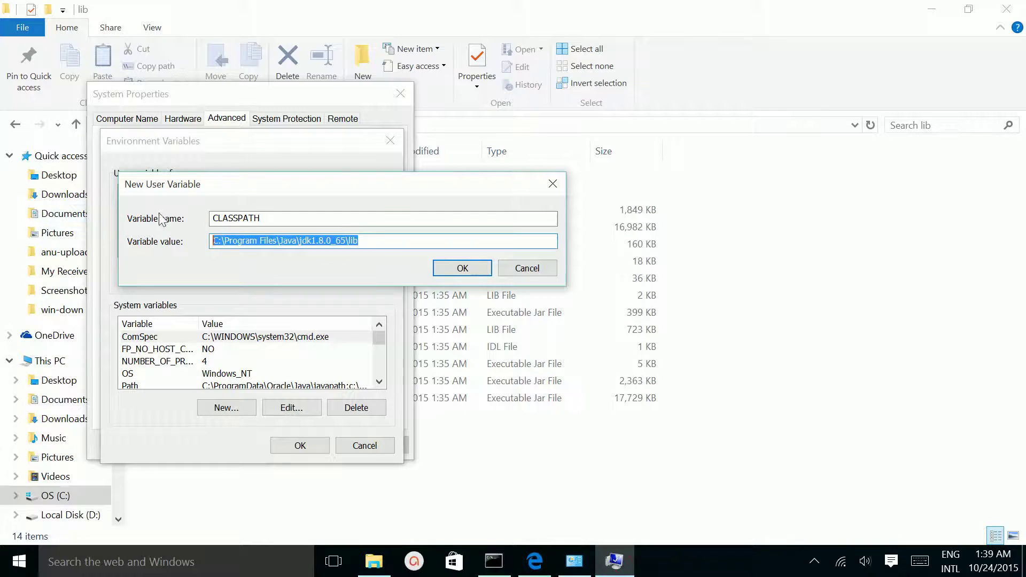
left_click(369, 240)
left_click(460, 269)
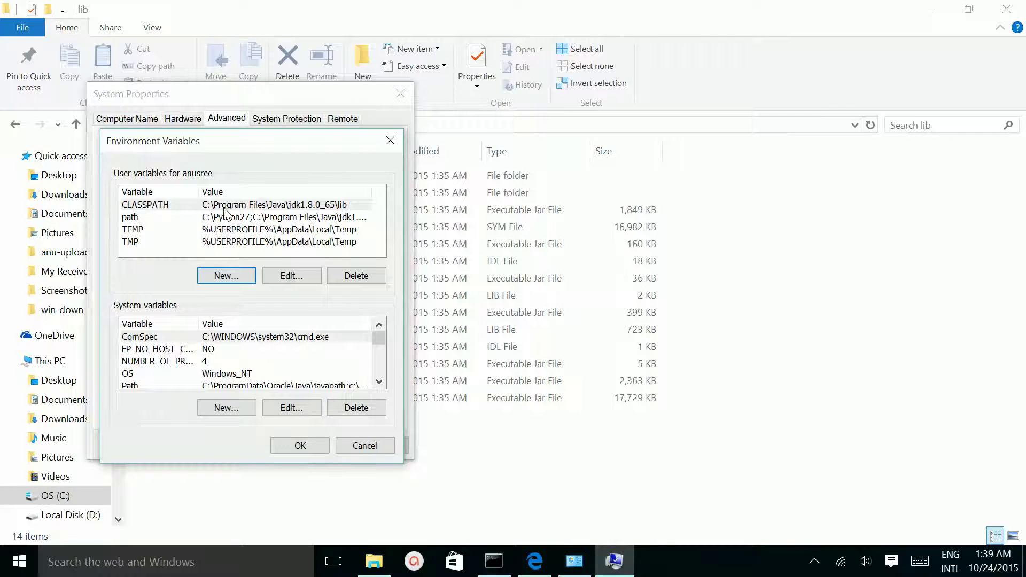
Add a user variable JAVA_HOME set to C:\Program Files\Java\jdk1.8.0_65
left_click(239, 276)
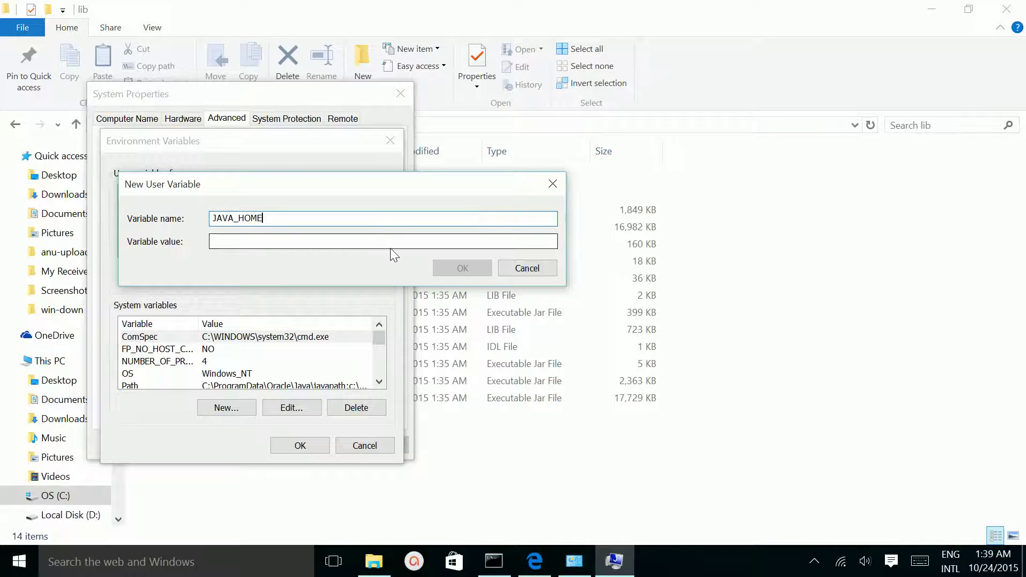
left_click(390, 245)
key("ctrl+v")
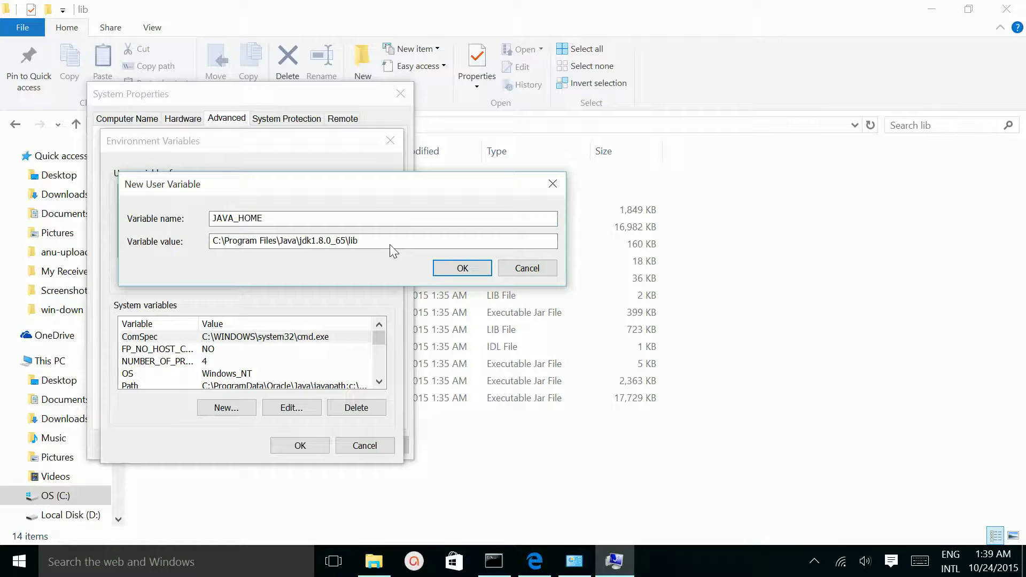
key("BackSpace")
key("BackSpace")
key("BackSpace")
key("BackSpace")
left_click(461, 267)
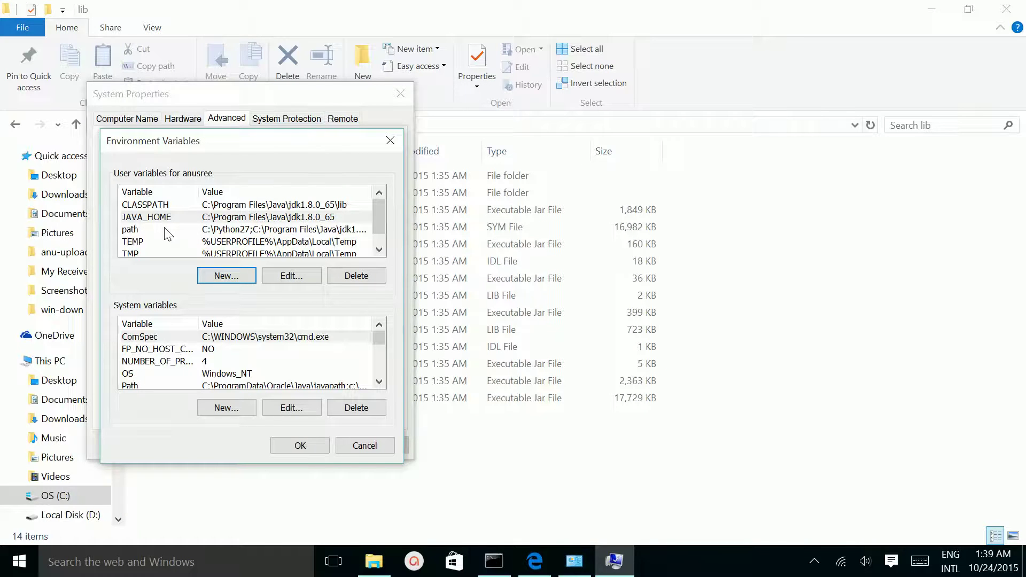
Review the path, JAVA_HOME and CLASSPATH entries in the user variables list
left_click(164, 233)
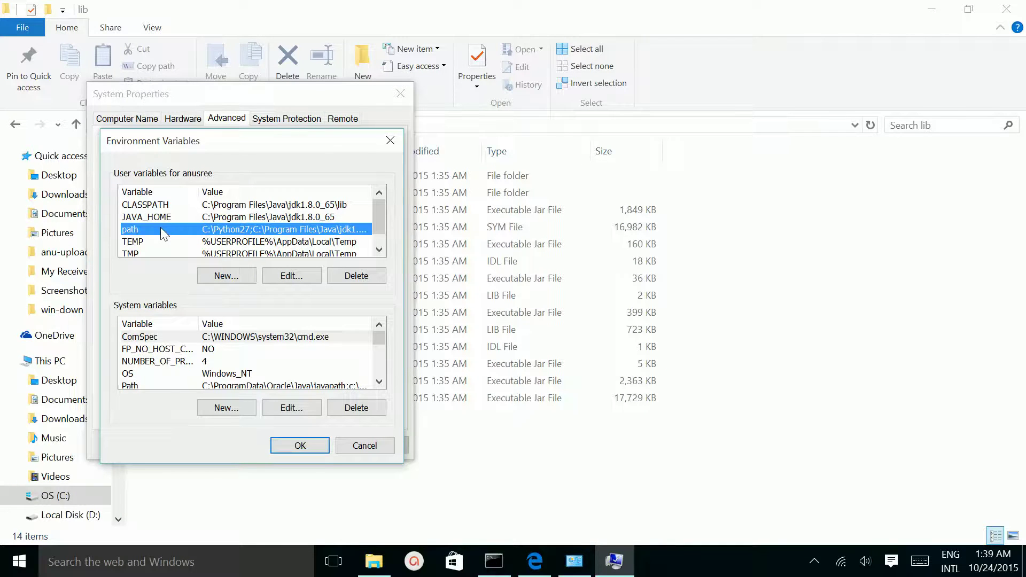
left_click(139, 216)
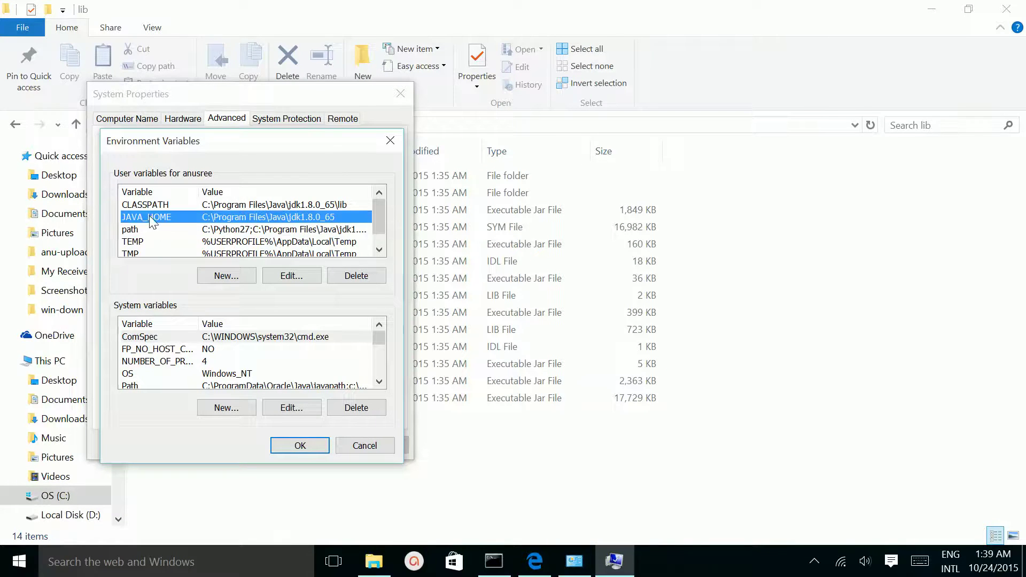
left_click(145, 205)
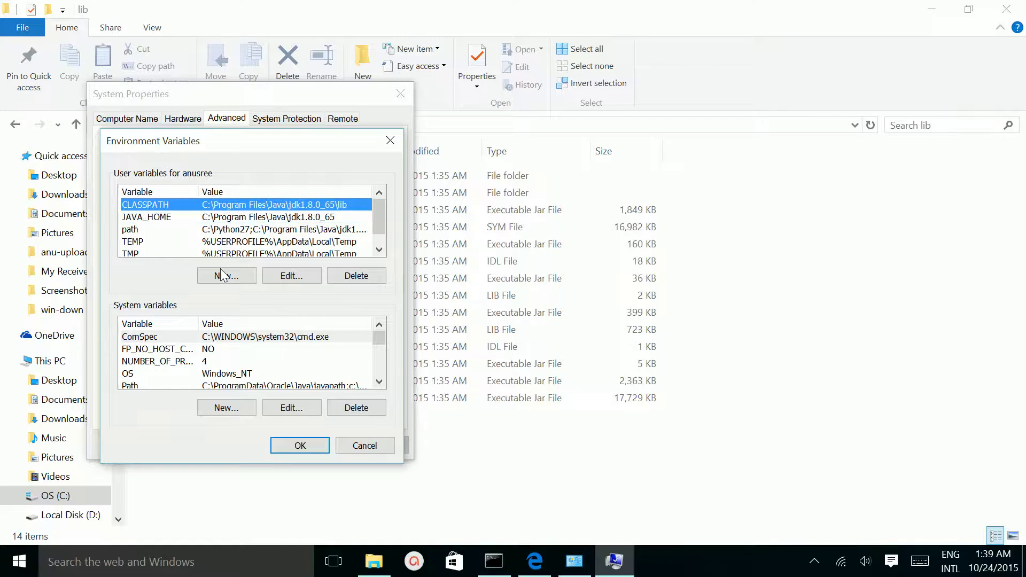
Confirm Environment Variables and System Properties, then return to Command Prompt showing javac's options
left_click(288, 447)
left_click(250, 445)
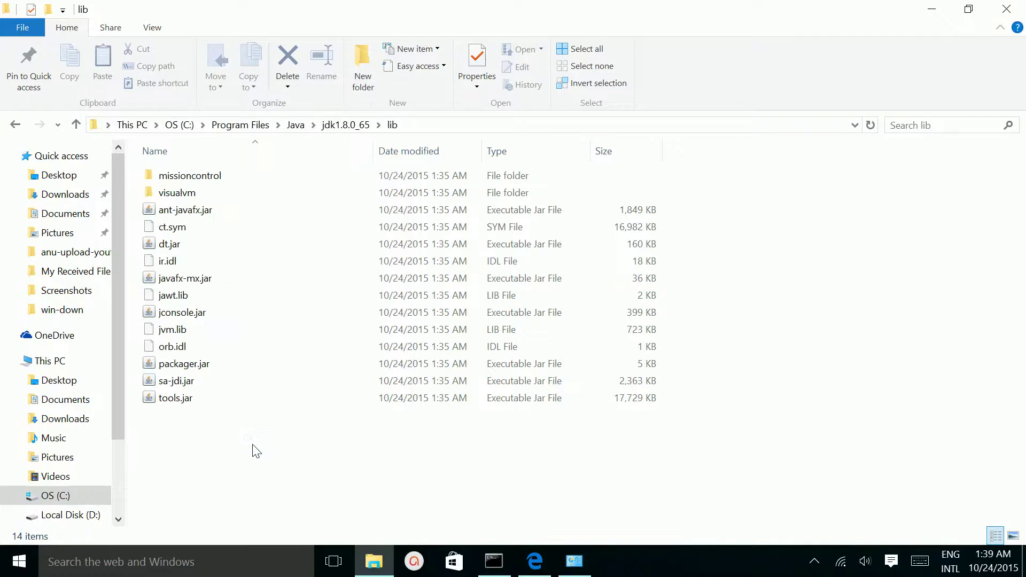
left_click(494, 562)
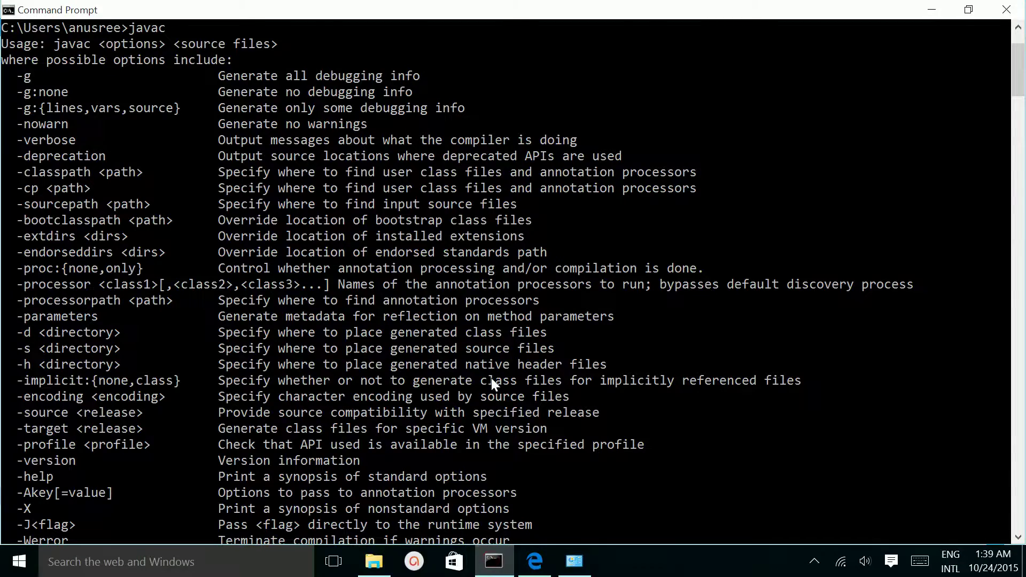
scroll(465, 352, "up", 2)
scroll(465, 352, "down", 5)
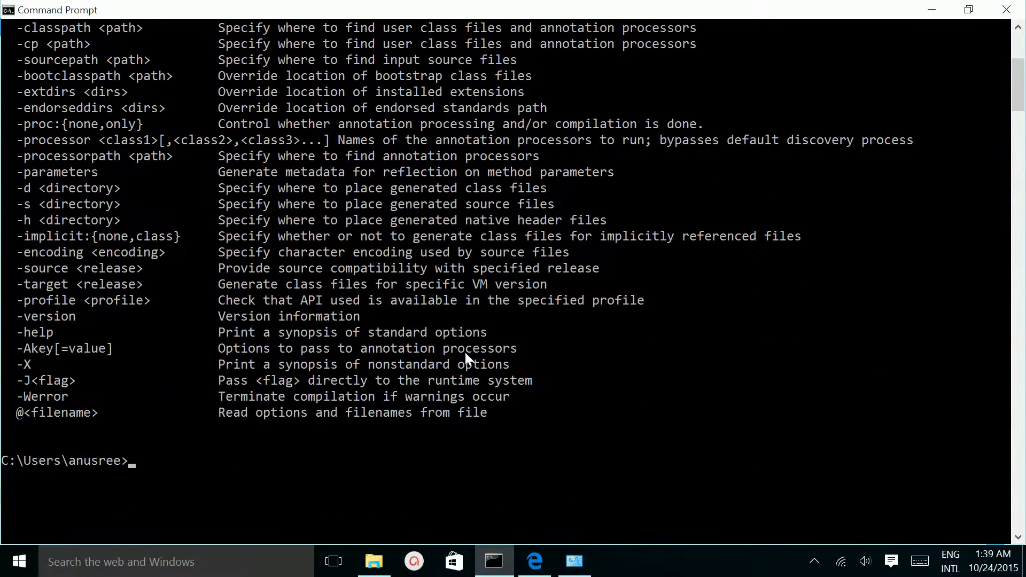
key("Return")
key("Return")
key("Return")
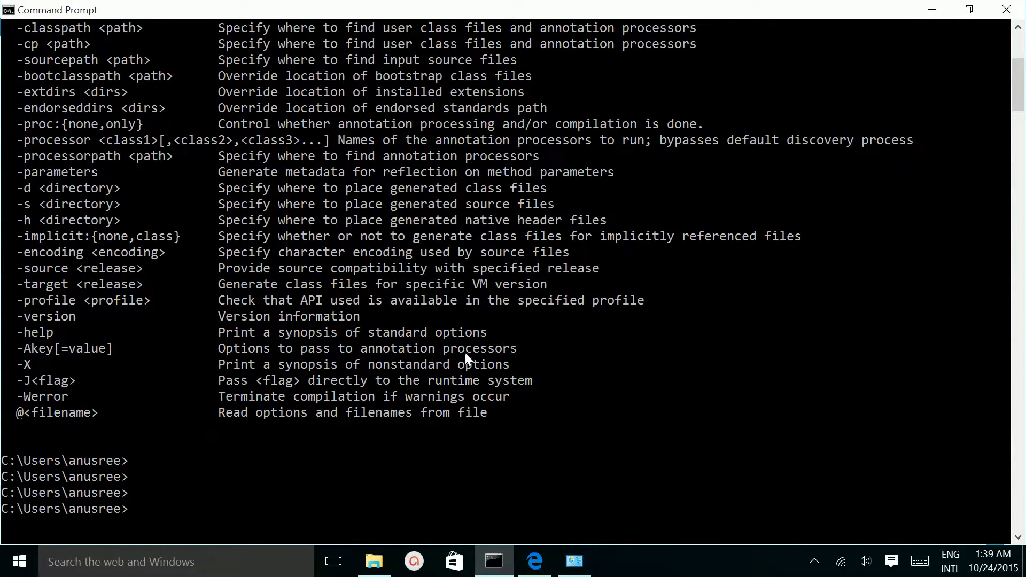
scroll(575, 242, "up", 5)
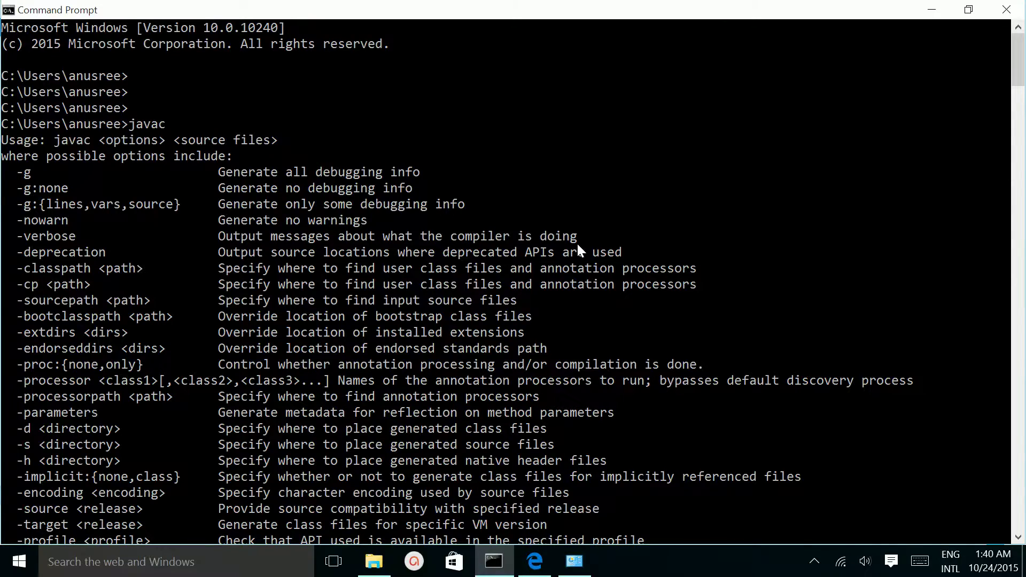
scroll(576, 243, "down", 5)
scroll(576, 242, "up", 4)
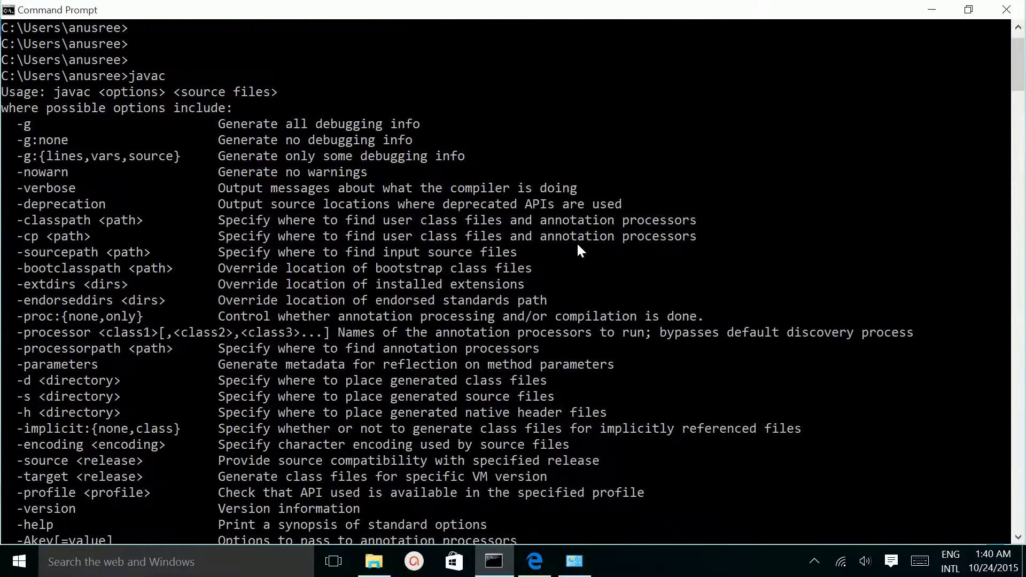